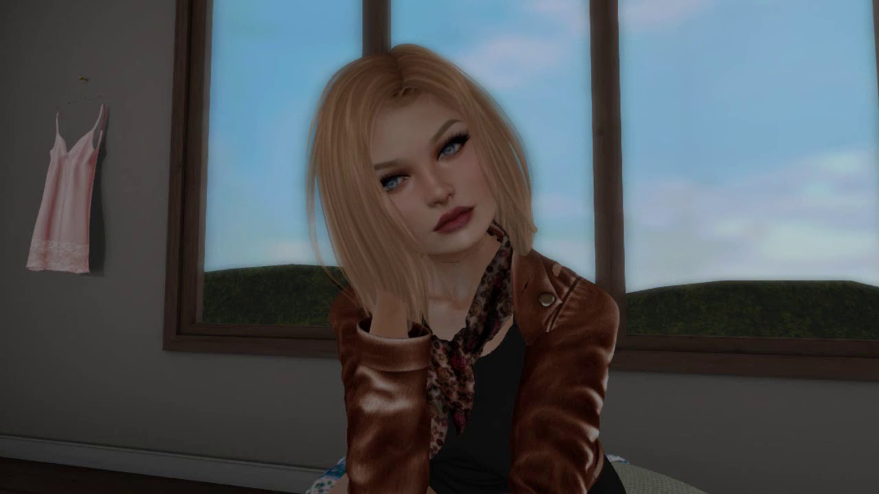
- Browse the CATWA HEAD Alice [FATPACK] folder in the inventory, and expand the worn CATWA HUD
drag(878, 44, 529, 48)
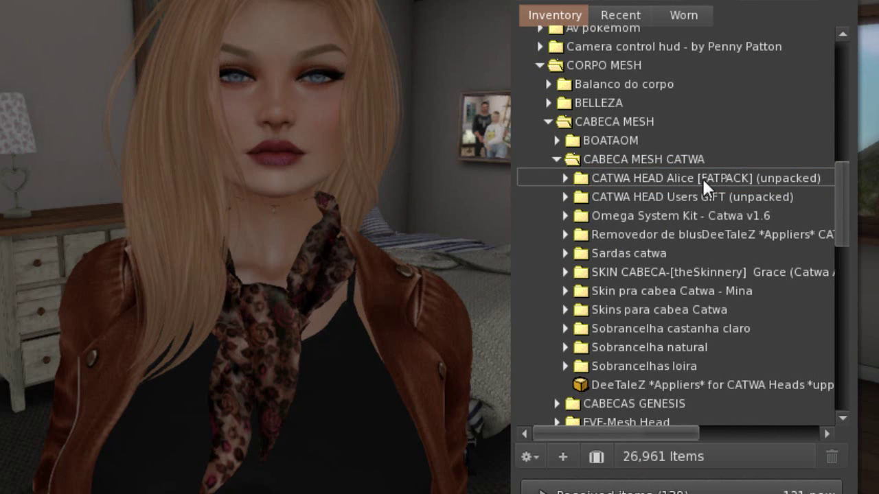
click(564, 178)
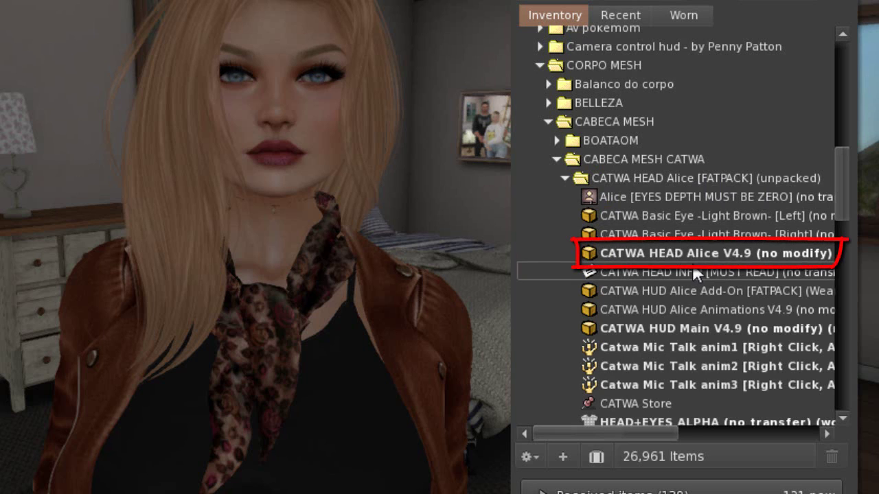
scroll(655, 138, down, 3)
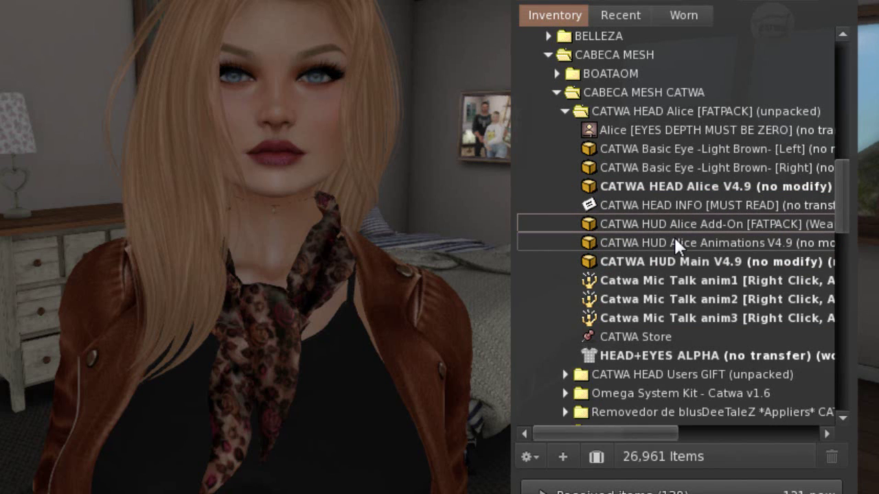
click(673, 254)
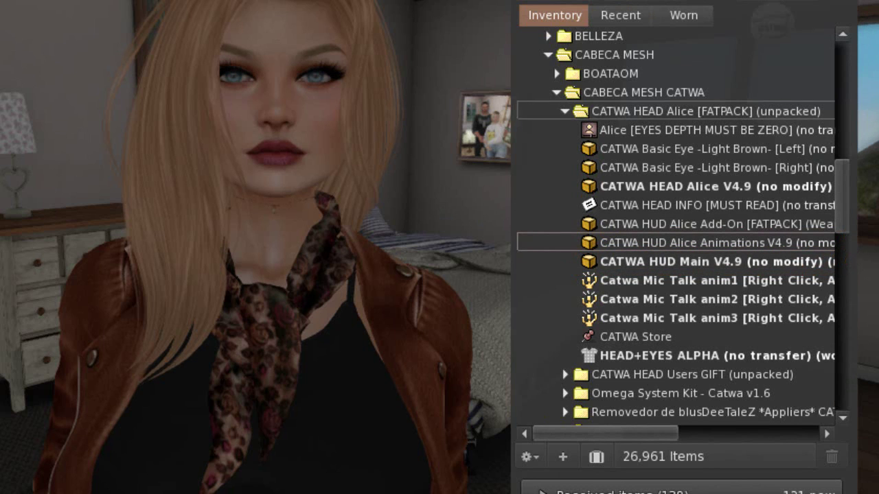
key(ctrl+i)
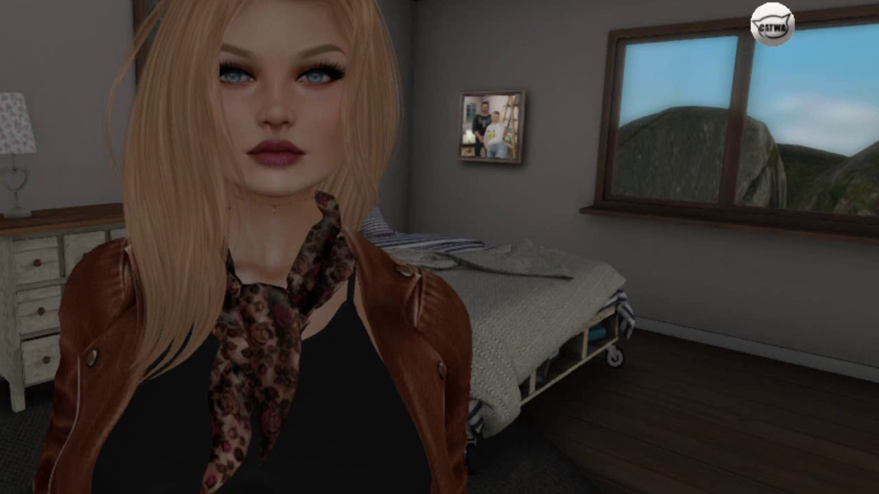
click(771, 28)
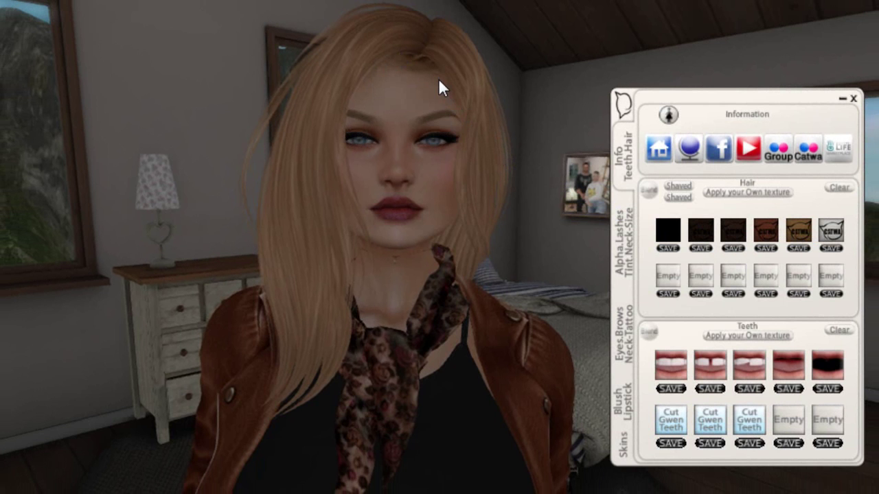
- Detach the worn hair from the avatar and inspect the bare head from the side
drag(406, 78, 381, 407)
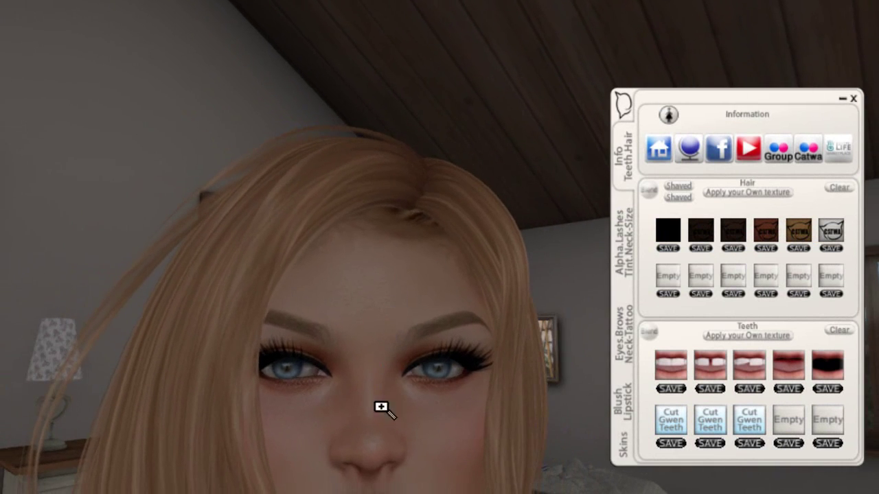
key(Escape)
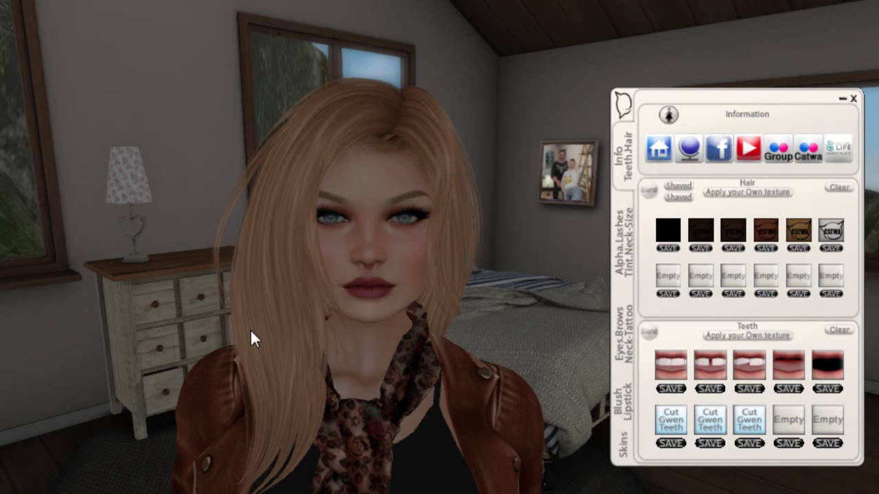
right_click(256, 307)
click(230, 326)
drag(270, 300, 62, 247)
drag(501, 227, 412, 286)
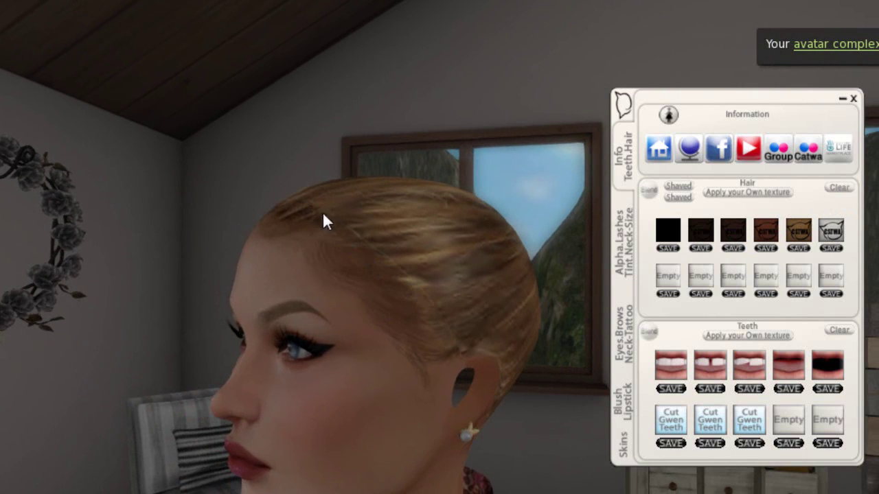
- Clear the painted hair base from the mesh head
drag(439, 288, 378, 350)
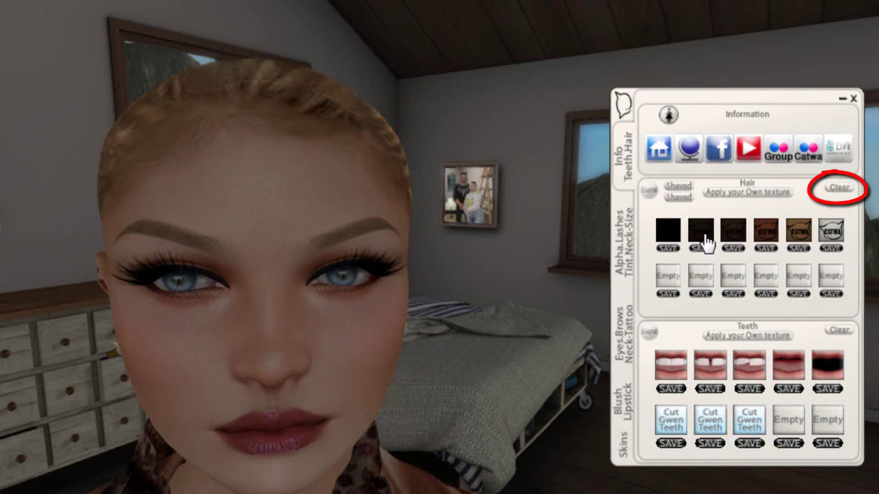
click(839, 190)
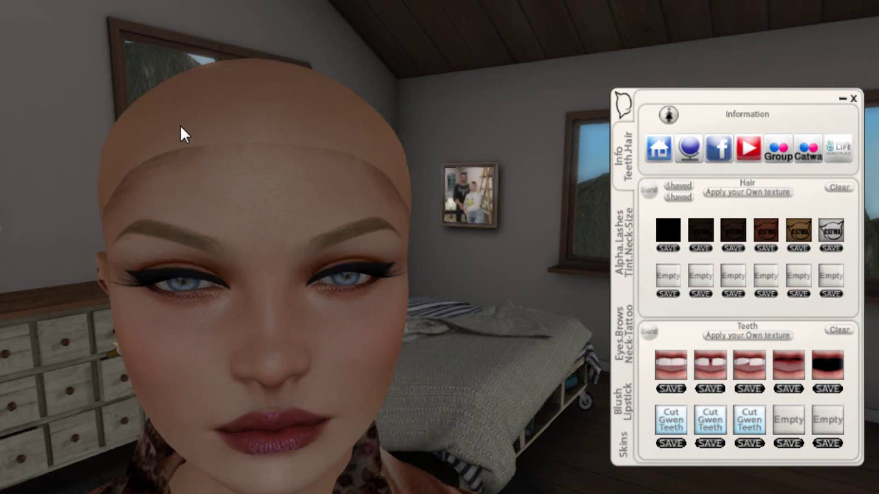
drag(336, 160, 386, 251)
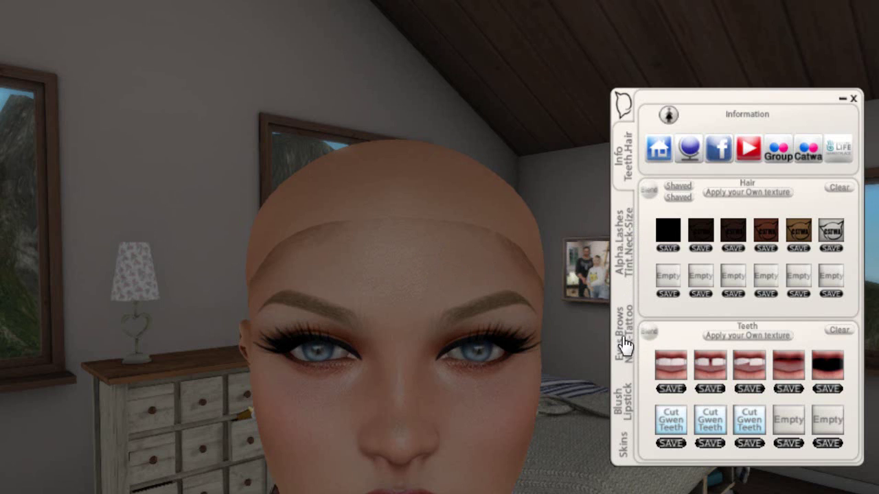
- Clear the current blush from the face and apply the crimson blush shade
click(622, 404)
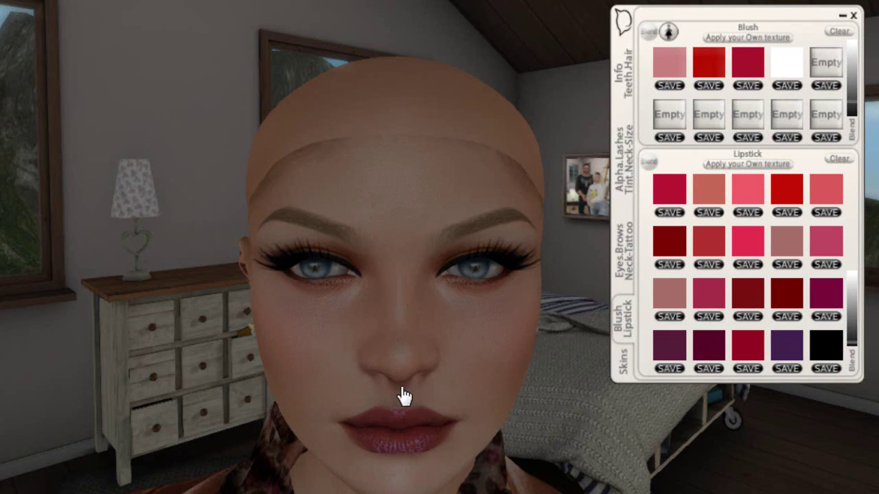
click(836, 33)
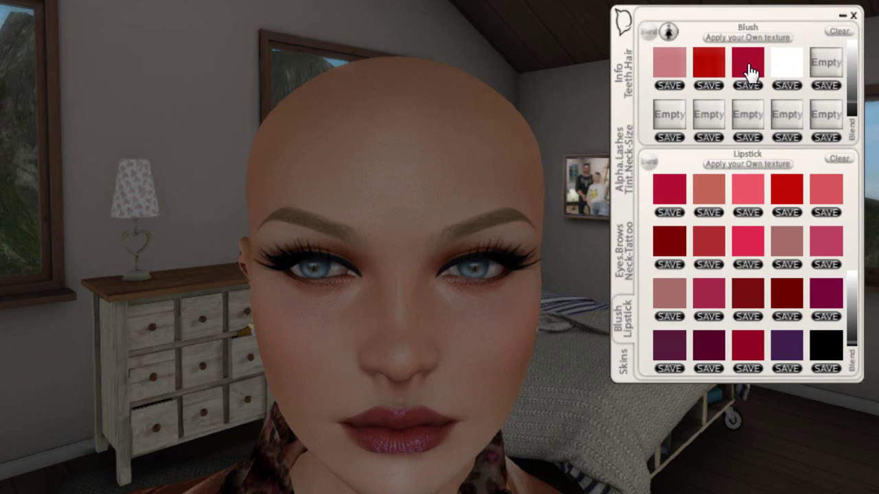
click(751, 71)
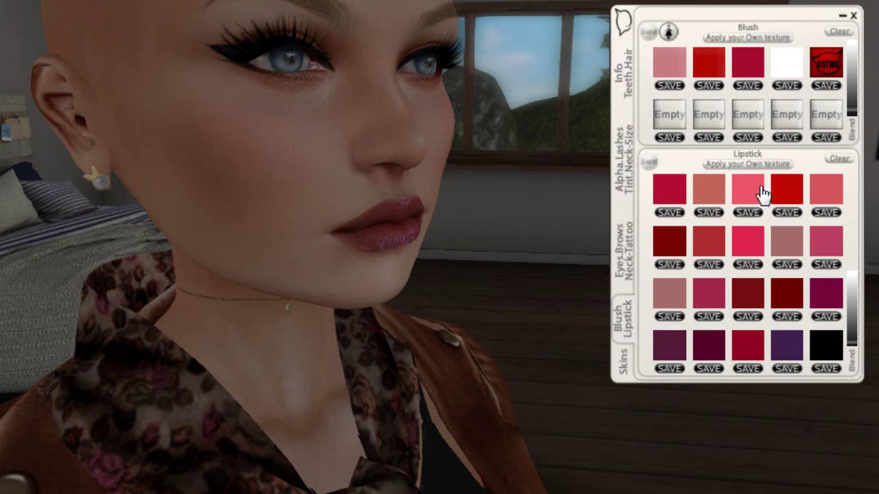
- Try the bright red and dark red lipstick shades on the lips, and soften the dark red with a partial blend
click(787, 195)
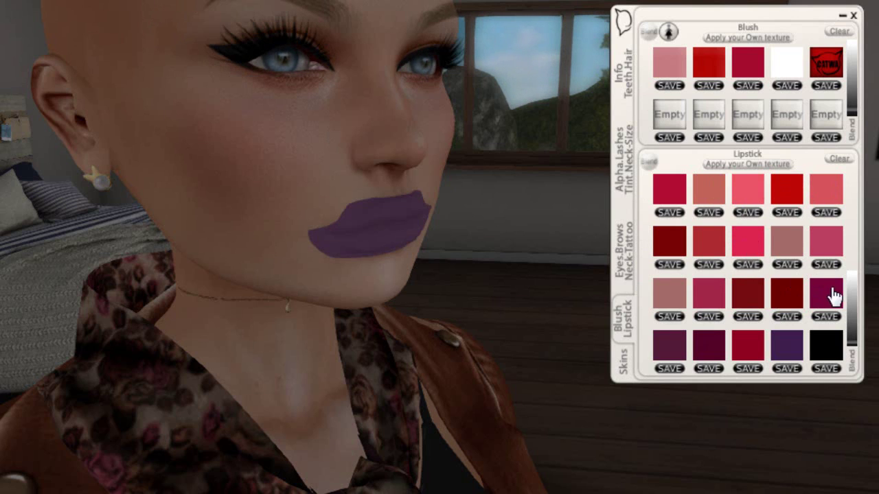
click(753, 292)
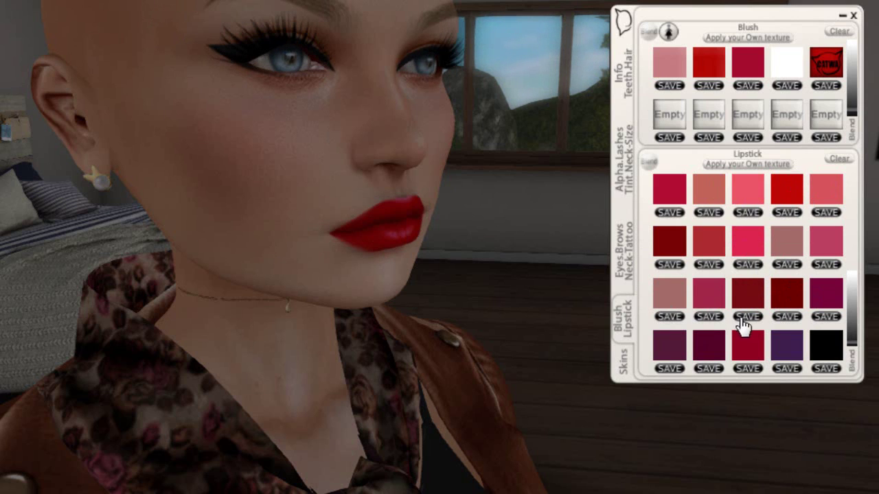
click(788, 294)
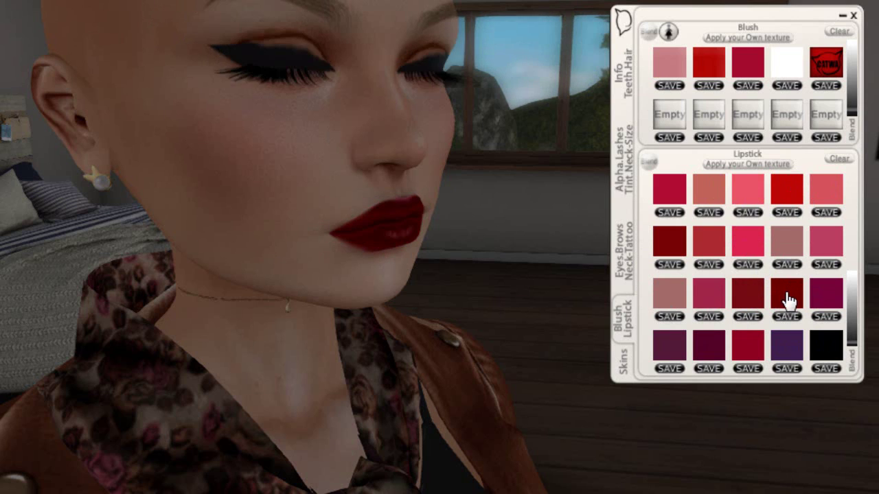
click(850, 327)
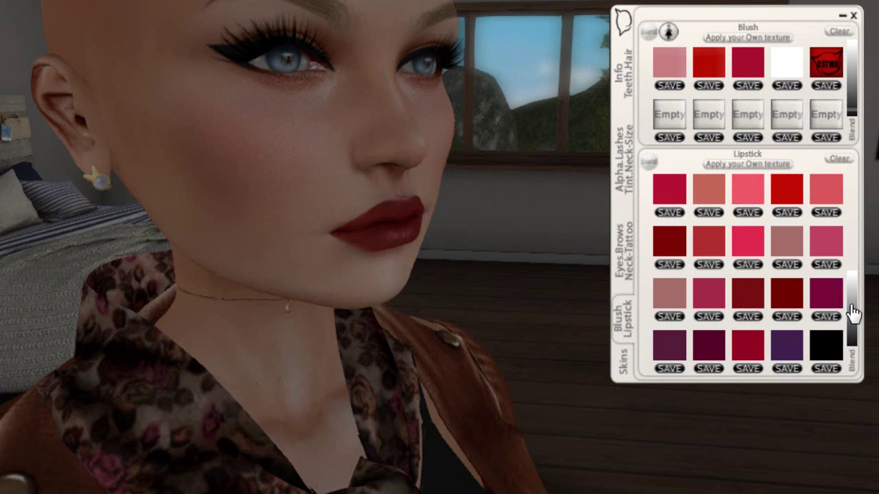
drag(851, 313, 851, 312)
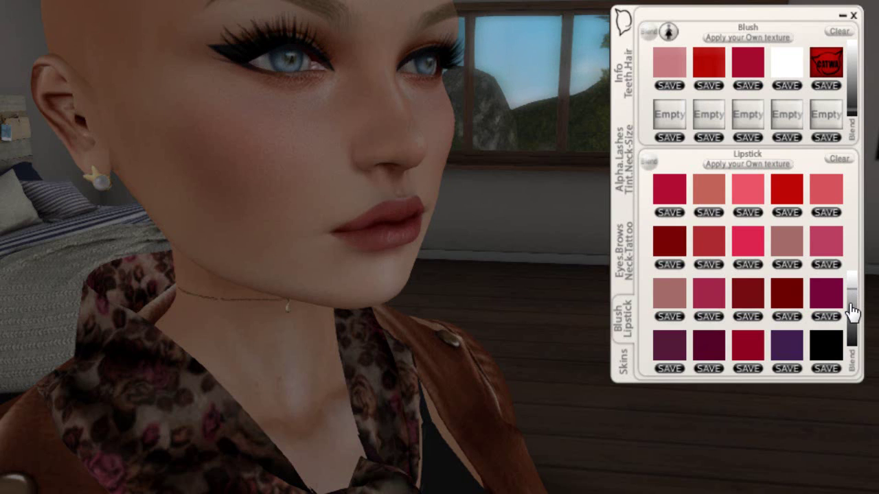
- Choose the lips for diffuse tinting and try muted purple tints, including RGB 71, 34, 52
click(624, 160)
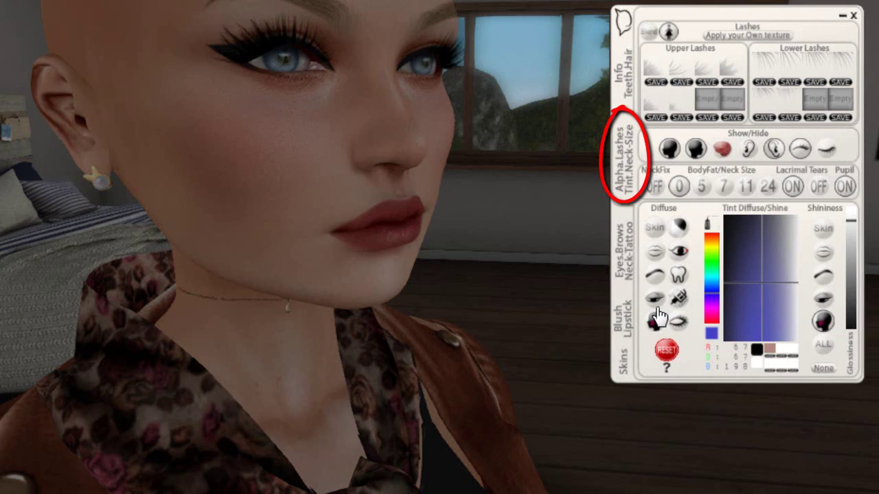
click(655, 253)
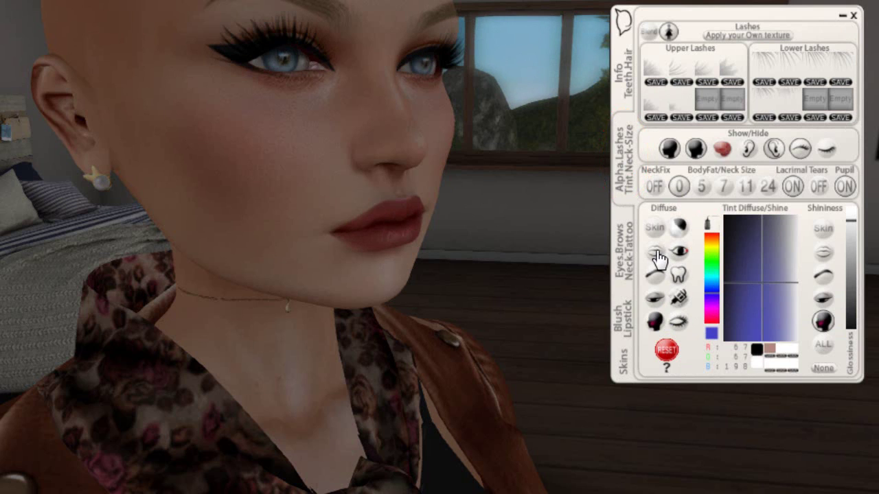
click(740, 295)
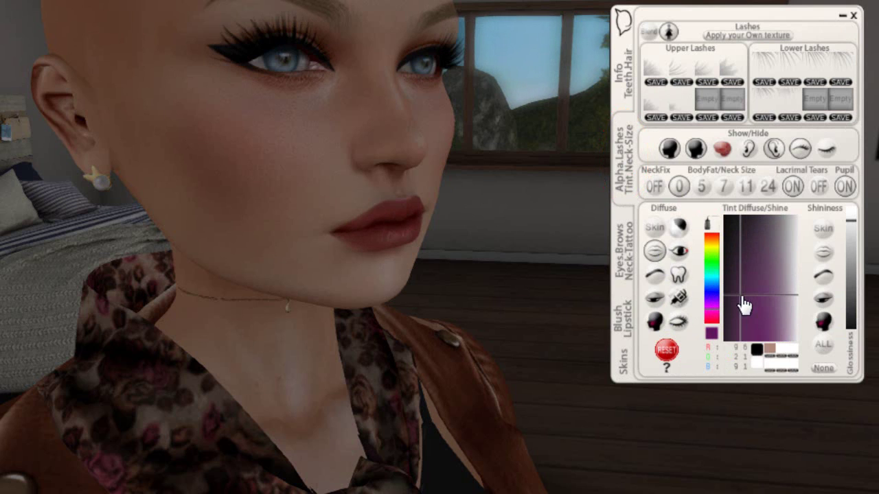
click(751, 245)
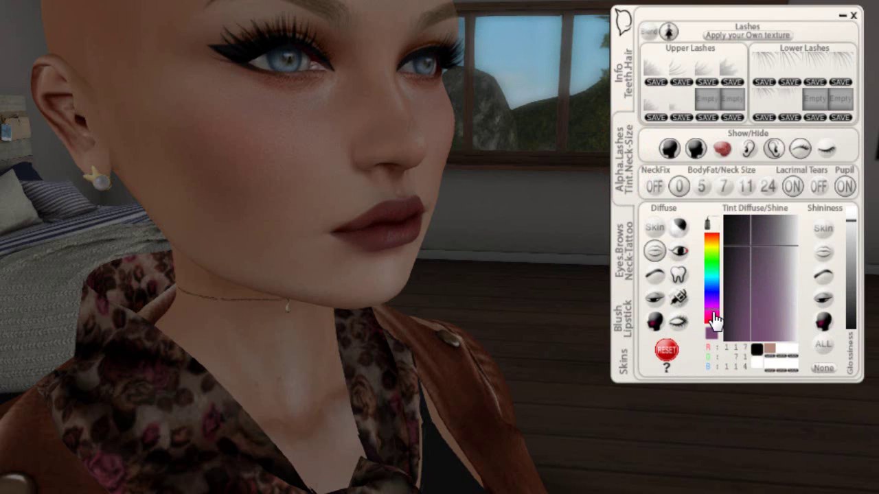
click(711, 322)
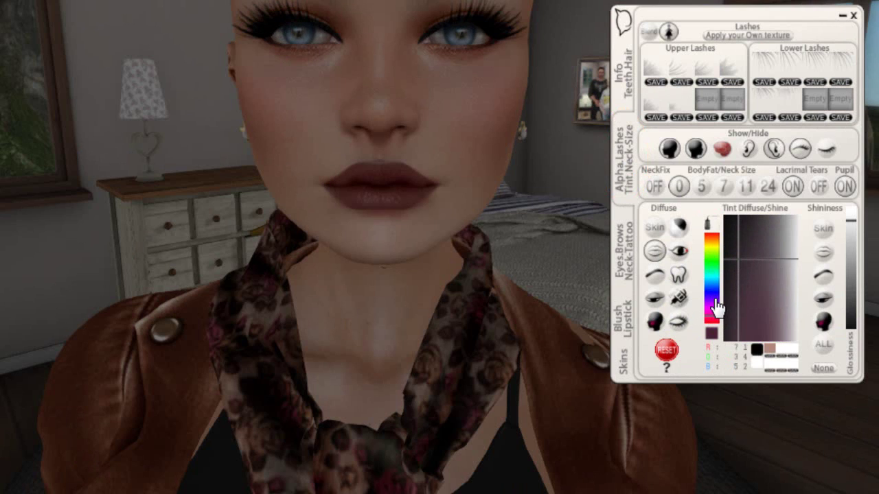
click(733, 261)
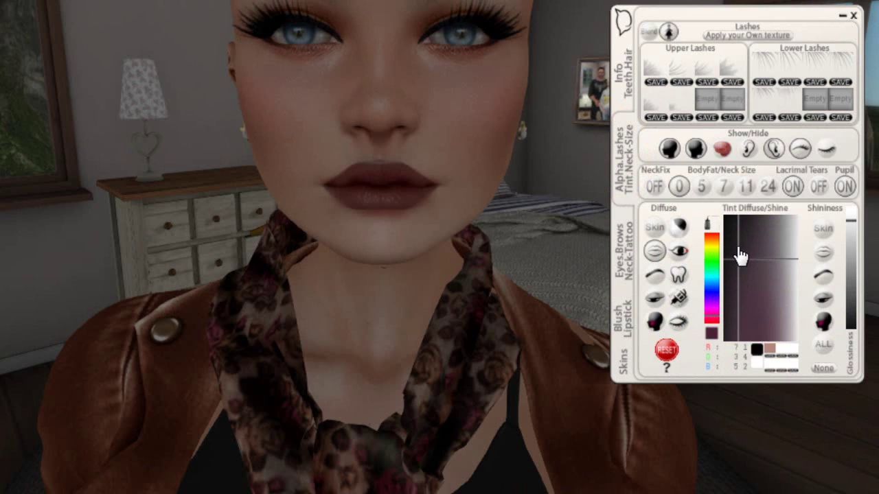
- Try orange-brown tints on the lips, including RGB 176, 103, 37 and RGB 241, 158, 88
click(712, 246)
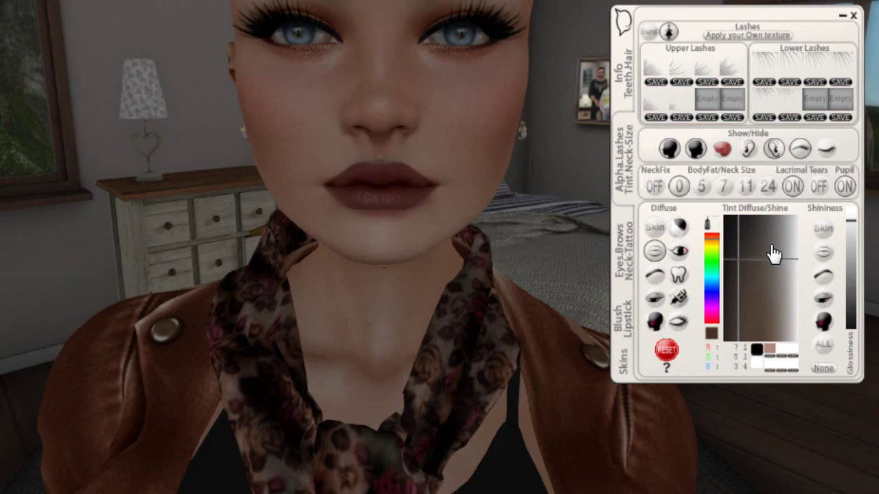
click(768, 305)
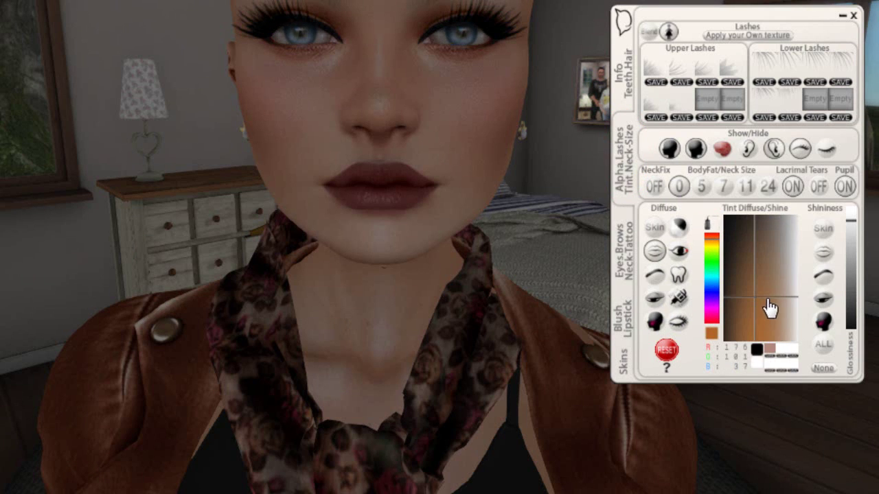
click(778, 331)
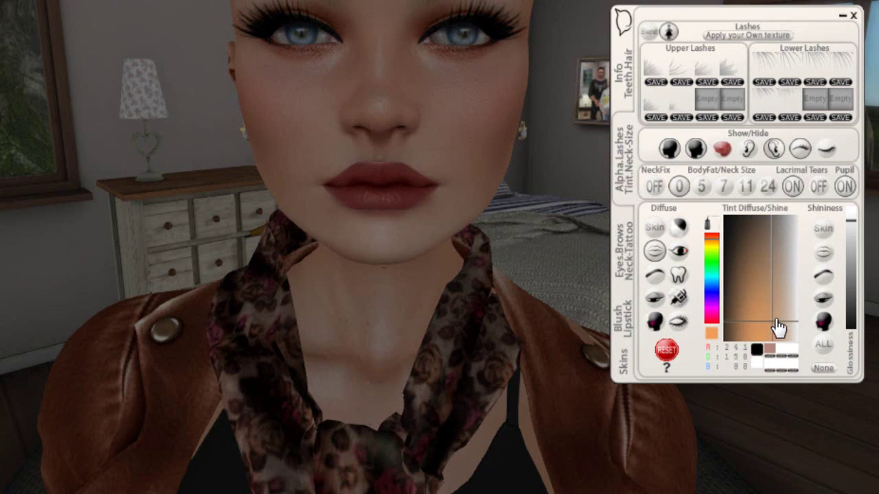
click(786, 341)
click(775, 290)
- Try blue tints on the lips, from a deep navy to the grey-blue RGB 148, 148, 169
click(711, 295)
click(751, 333)
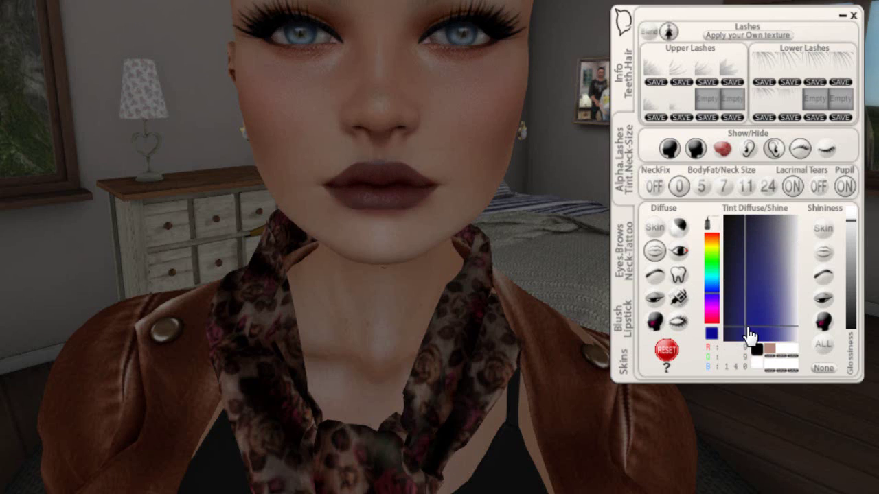
click(740, 314)
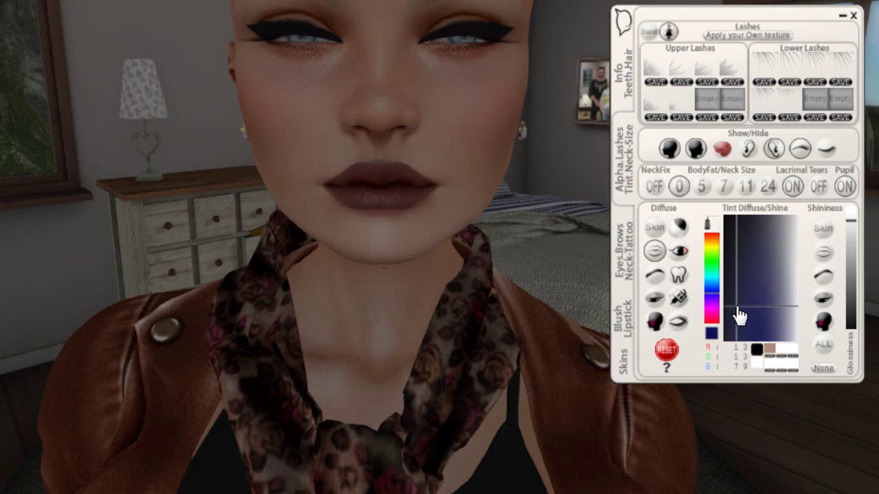
click(742, 259)
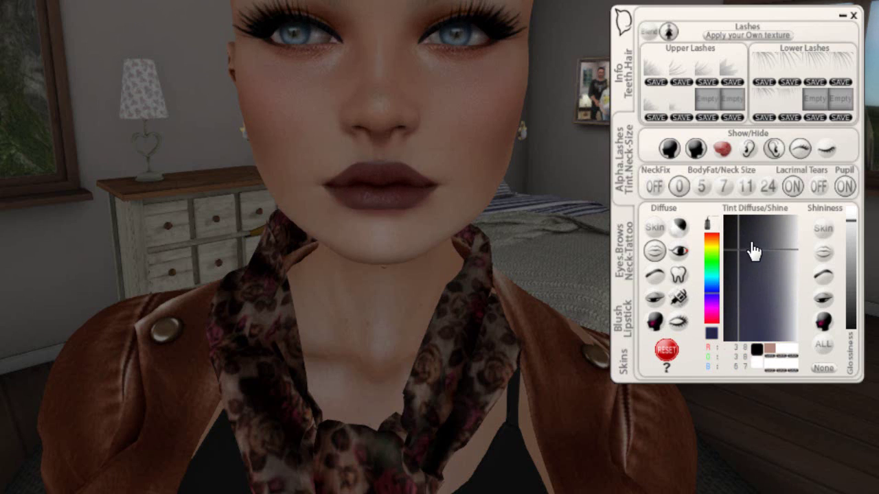
click(772, 226)
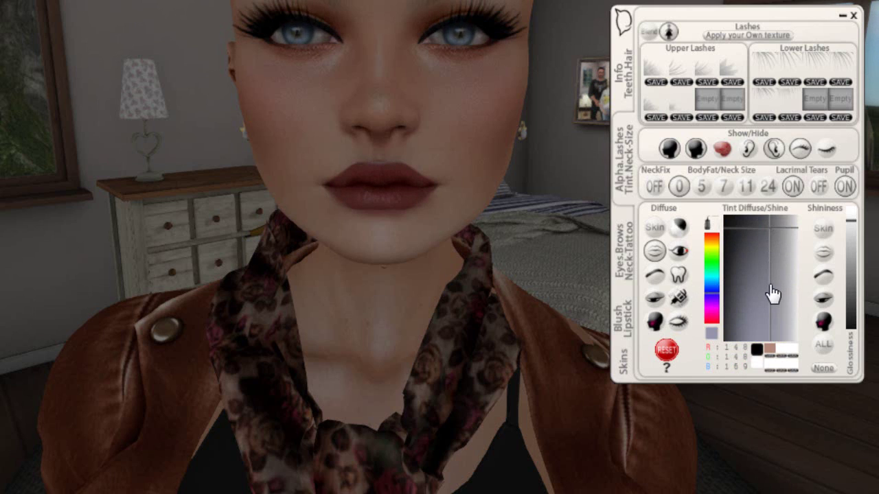
- Return to the lipstick options and clear the lipstick from the lips
click(623, 318)
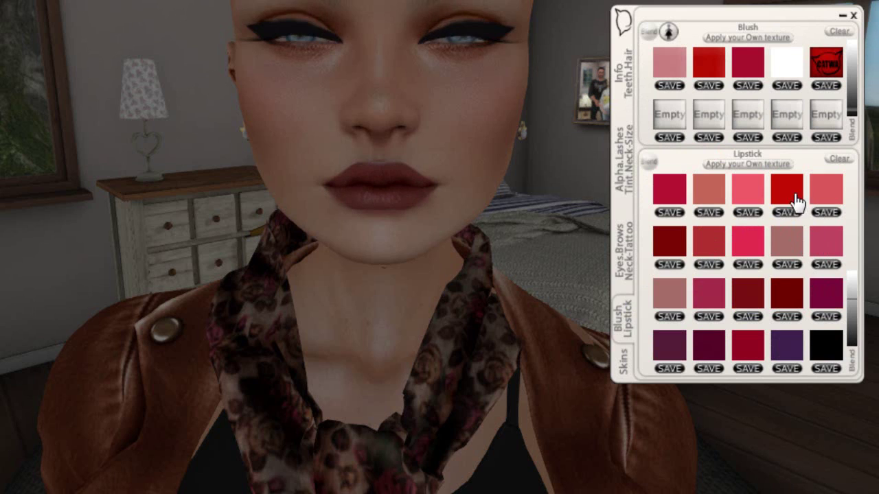
click(836, 160)
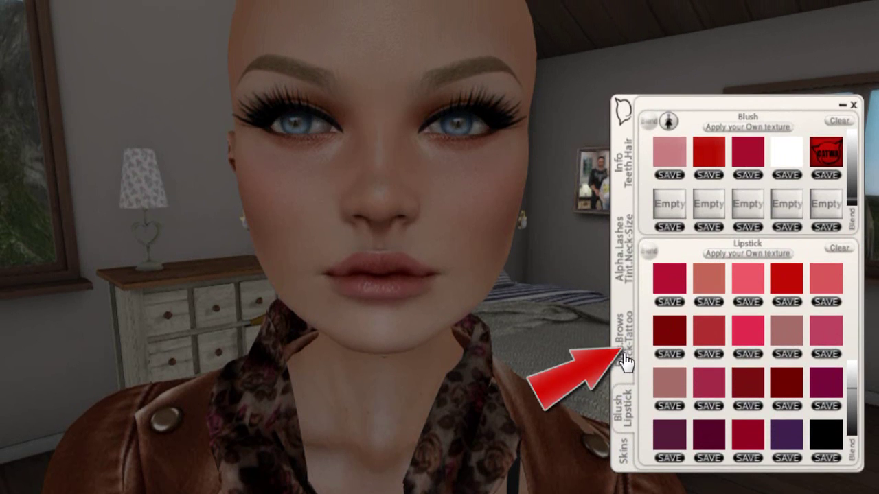
- Open the brows, eye makeup and neck tattoo options and clear the neck tattoo, checking the neck from behind and in front
click(623, 251)
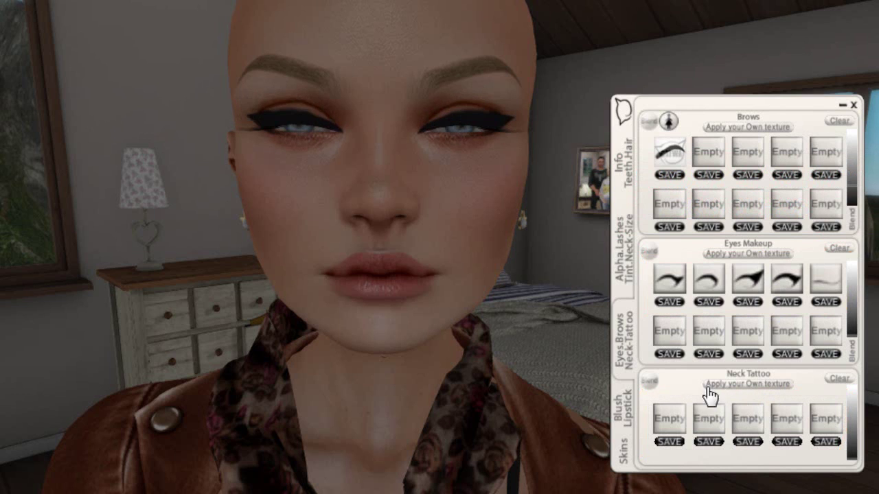
mouse_move(365, 288)
mouse_down()
mouse_move(597, 288)
mouse_move(418, 277)
mouse_move(368, 302)
mouse_move(615, 305)
mouse_up()
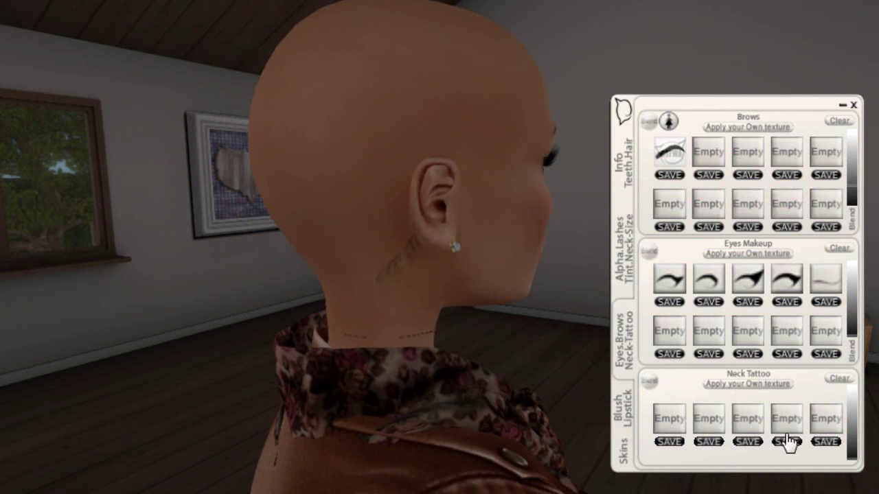
click(839, 382)
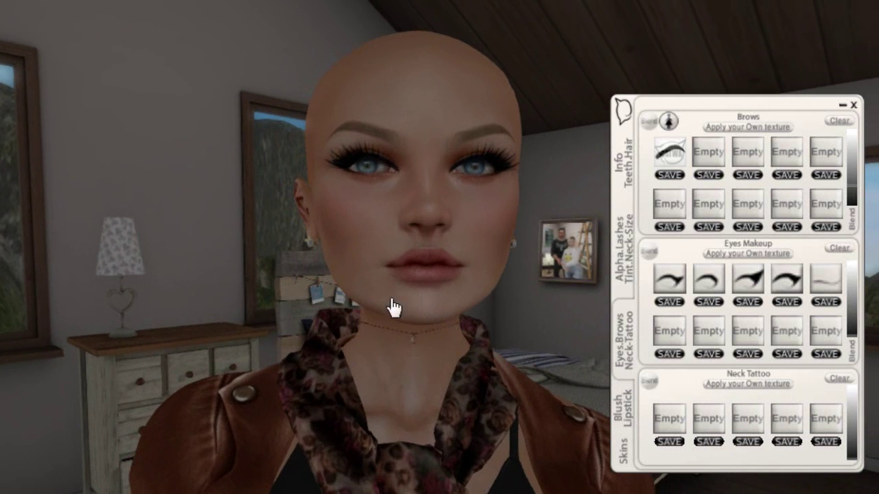
drag(408, 321, 364, 298)
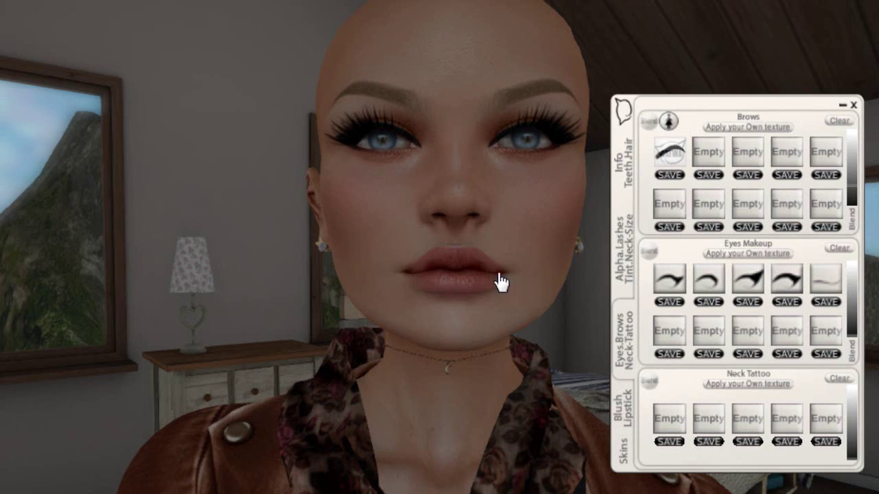
scroll(427, 318, down, 3)
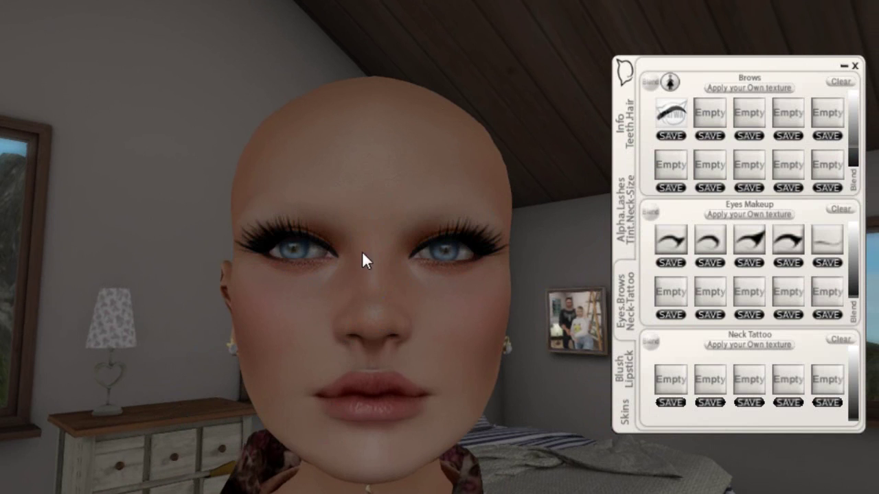
- Apply the first brow texture and tint the brows dark grey, RGB 54, 54, 63
click(670, 122)
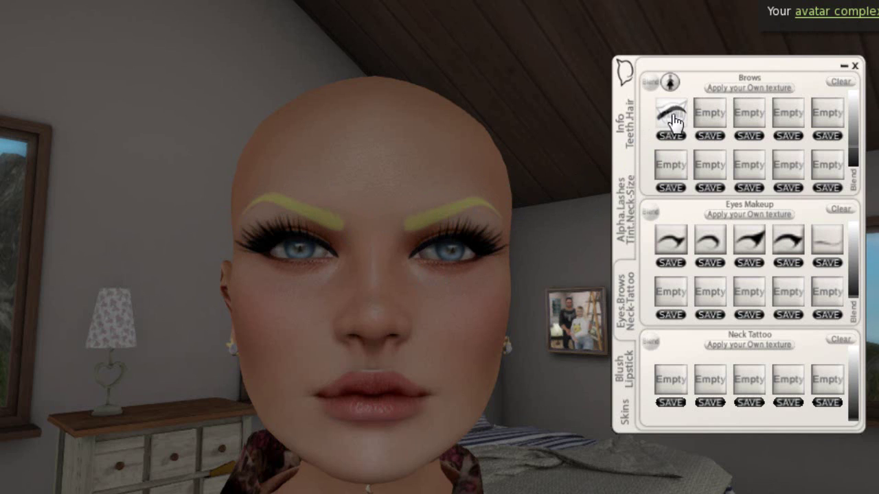
click(638, 287)
click(656, 330)
click(731, 276)
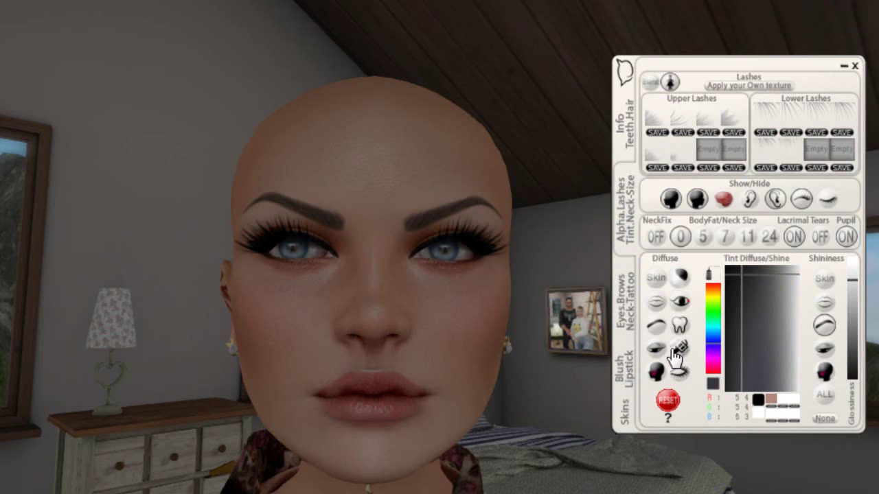
- Return to the eye makeup options and try the second and first eyeliner styles on the eyelids
click(626, 315)
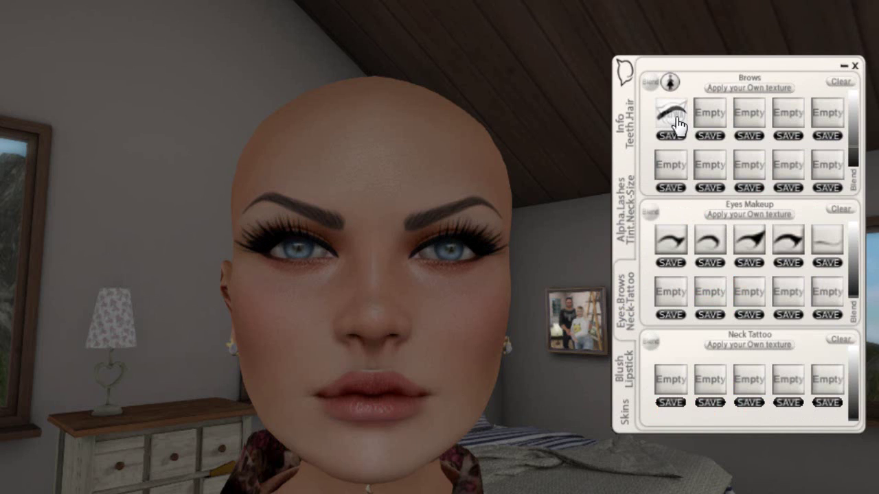
click(711, 242)
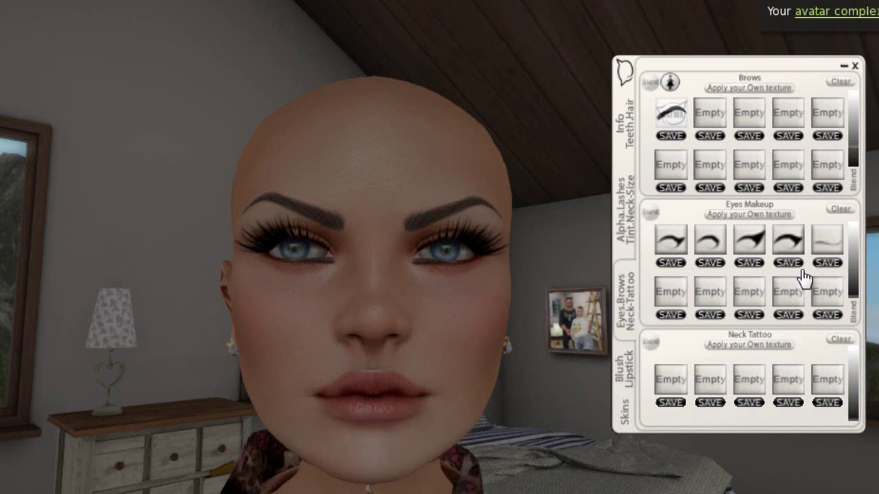
click(676, 251)
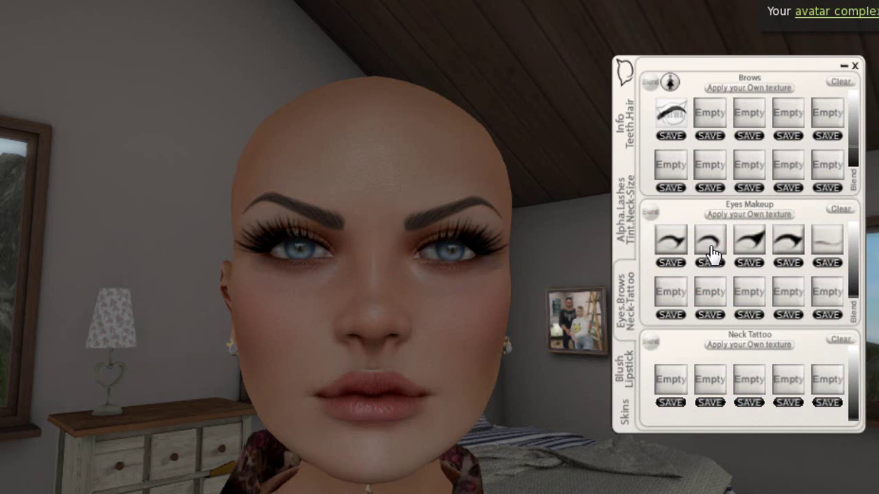
- Try blue and green shine tints for the brows, including RGB 90, 90, 220 and RGB 100, 203, 94
click(624, 219)
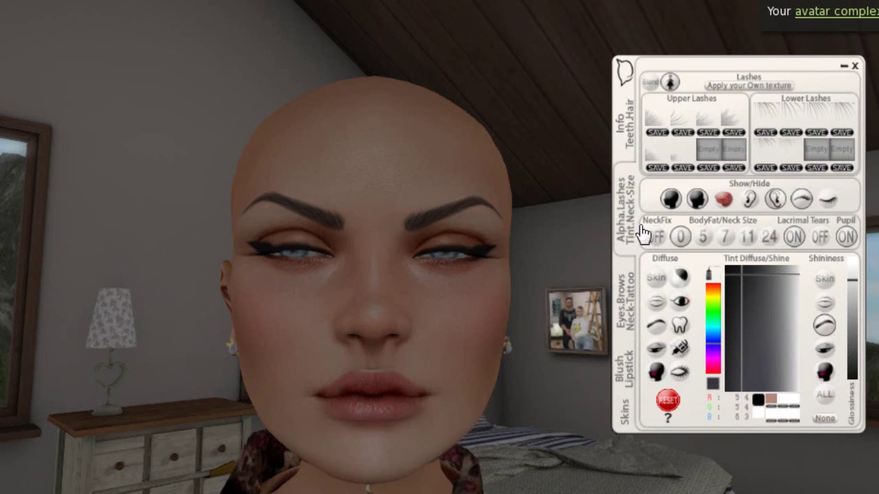
click(769, 348)
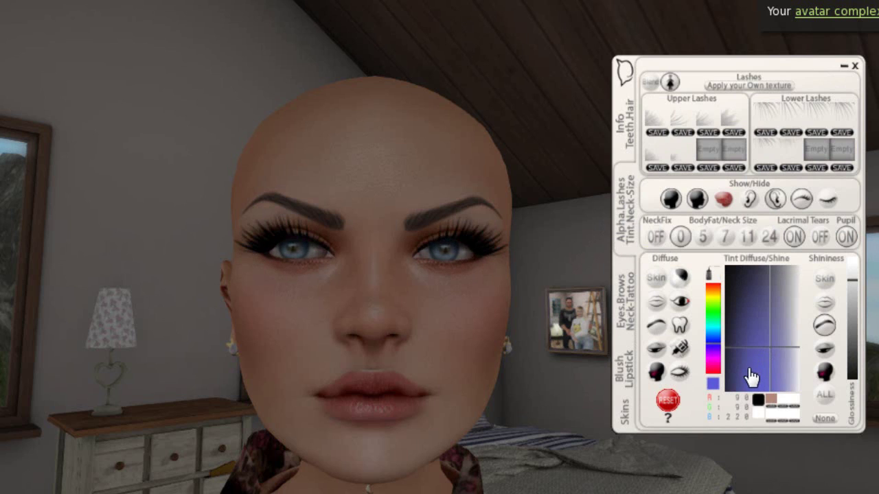
click(767, 330)
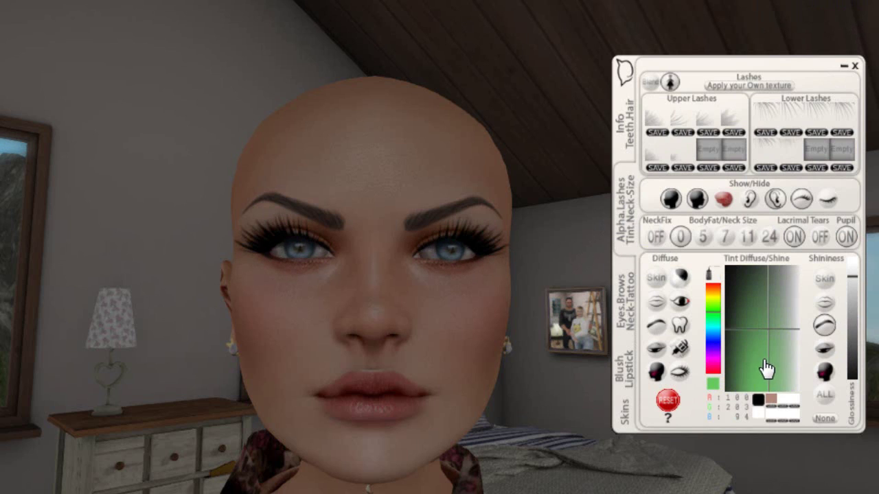
click(731, 379)
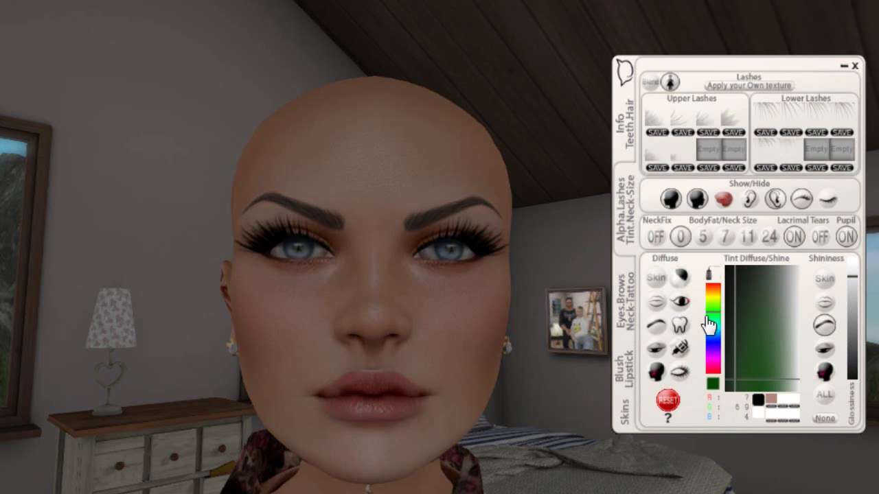
click(760, 320)
click(747, 353)
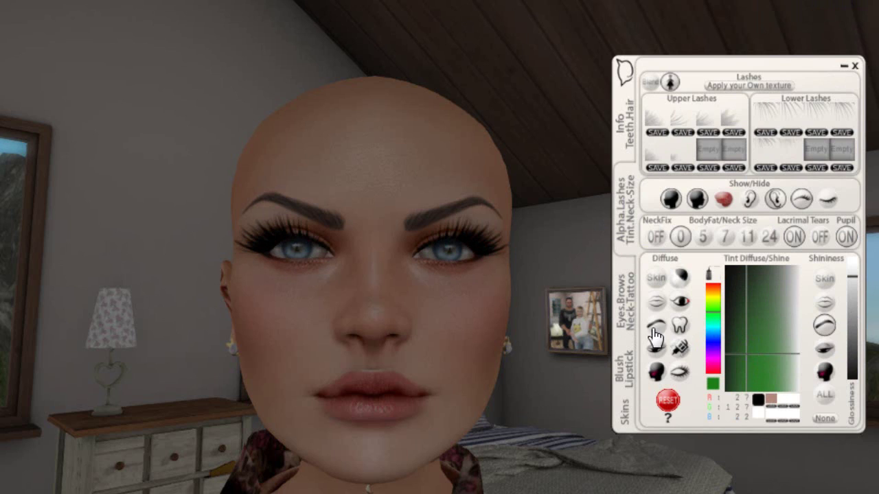
- Switch from the brows to the eye makeup, try purple shine tints including RGB 149, 64, 139, and adjust the glossiness
click(823, 324)
click(656, 350)
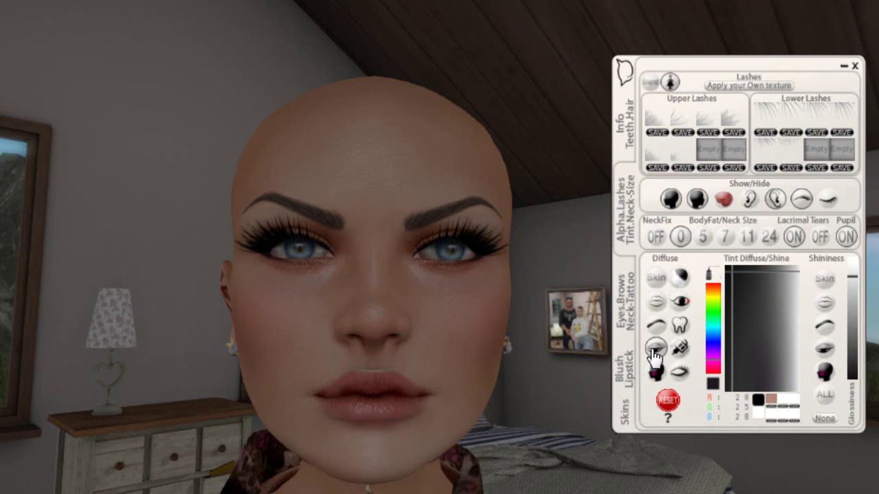
click(825, 351)
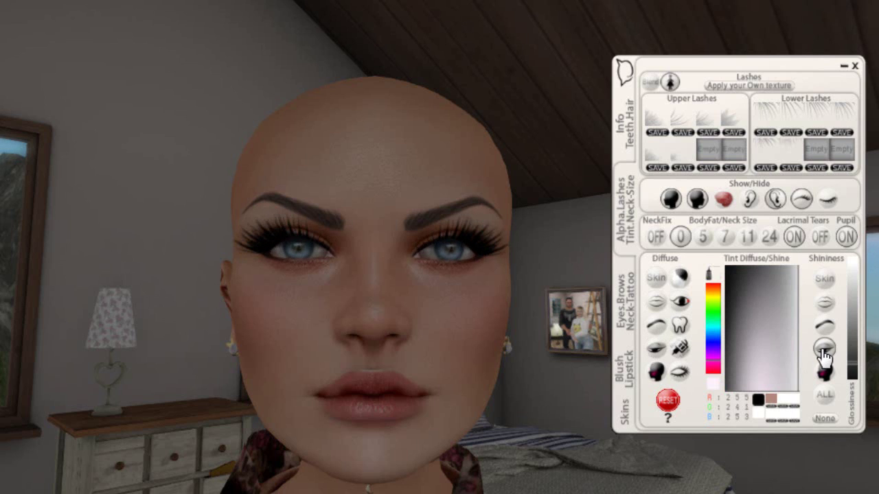
click(756, 314)
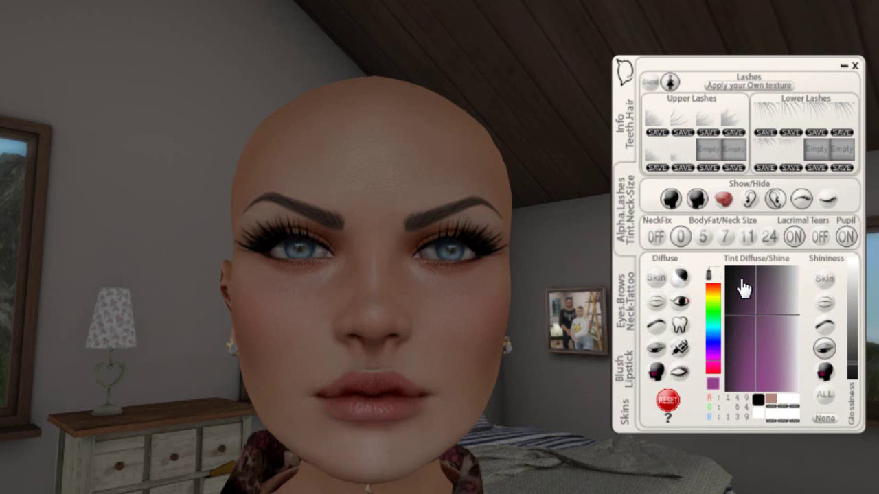
click(739, 278)
drag(729, 283, 855, 313)
click(854, 290)
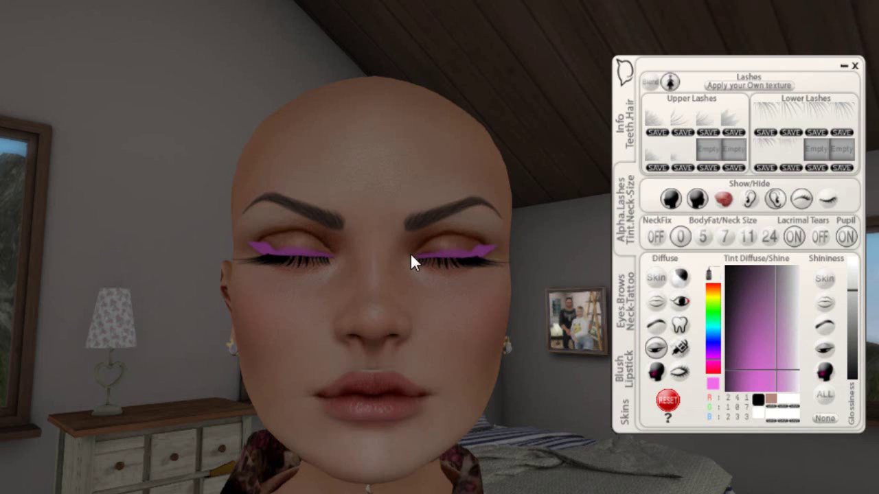
- Try purple diffuse tints on the eyeliner, from the deep RGB 139, 30, 132 to a bright pink-purple
click(751, 349)
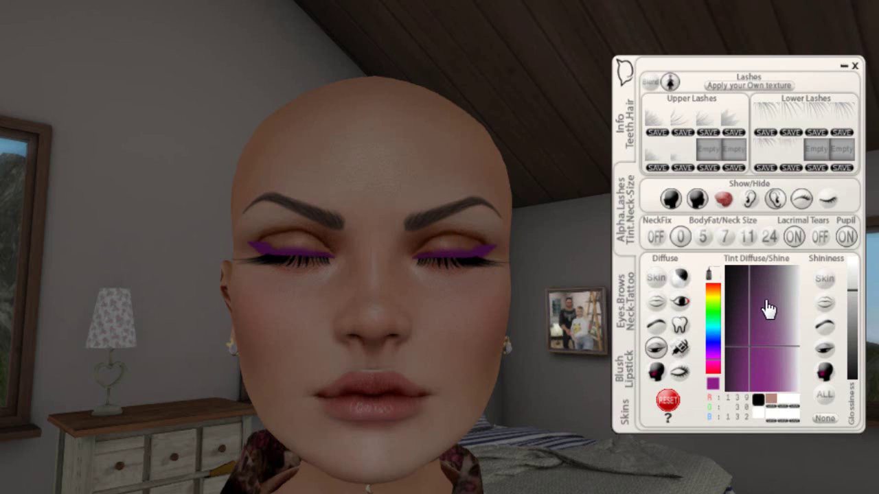
click(766, 299)
click(772, 369)
- Tint the eyeliner dark green and try a near-white grey, RGB 215, 215, 215
click(713, 315)
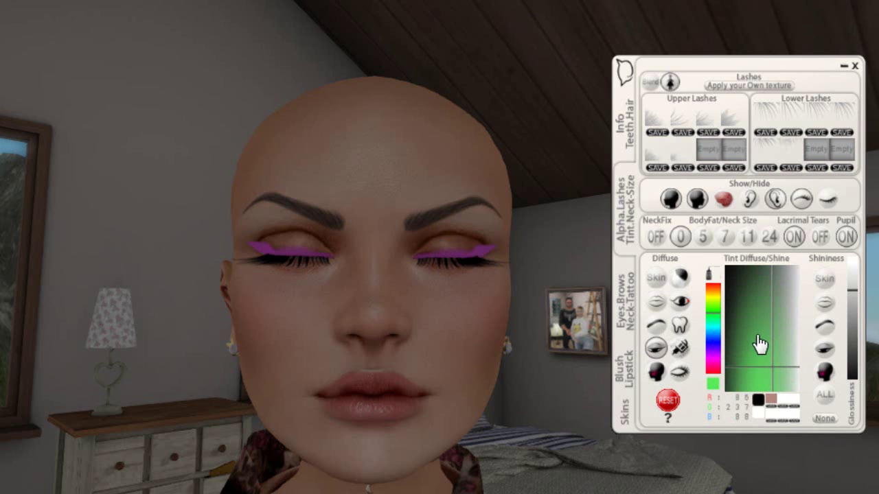
click(746, 290)
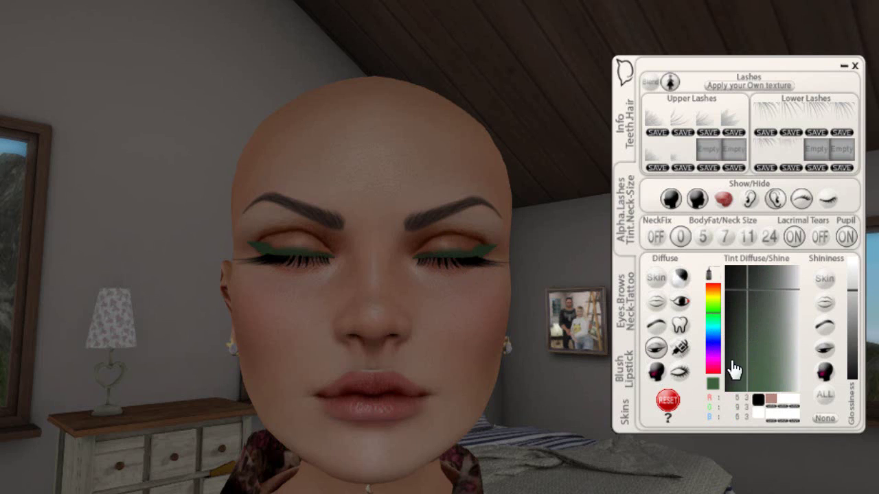
click(791, 280)
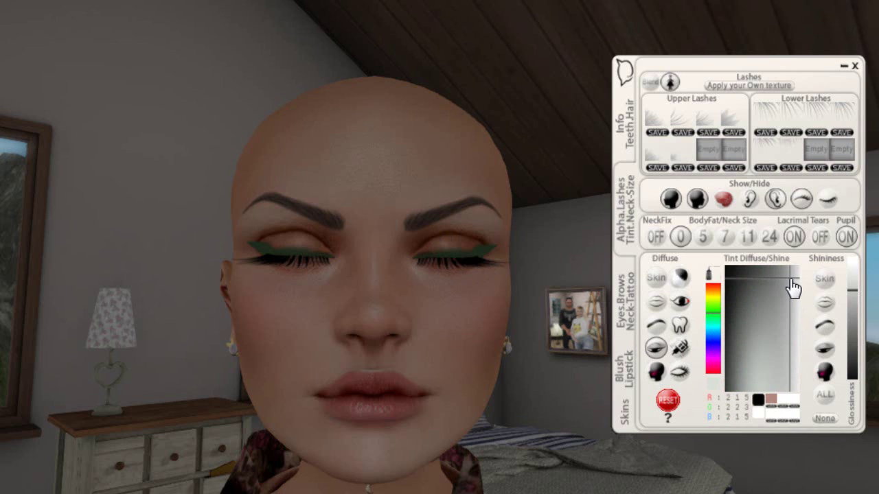
- Try golden yellow tints on the eyeliner, including RGB 204, 176, 87 and RGB 136, 109, 20, and adjust the glossiness
click(714, 309)
click(766, 333)
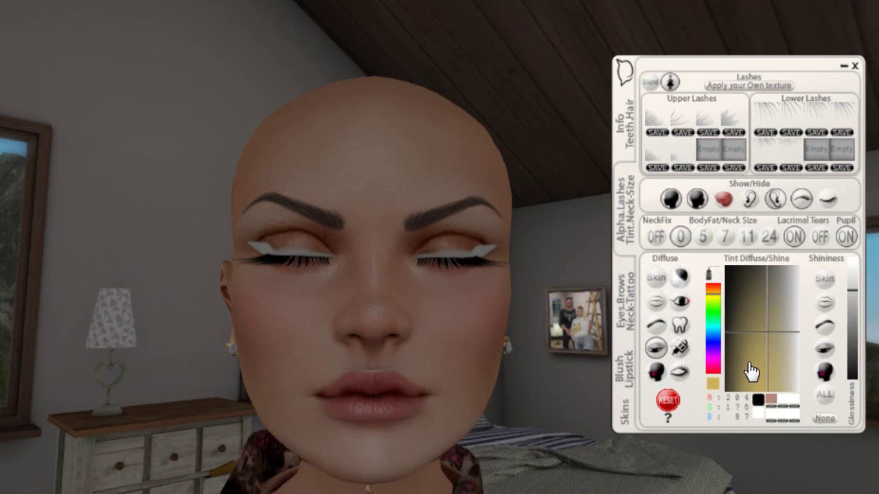
click(748, 360)
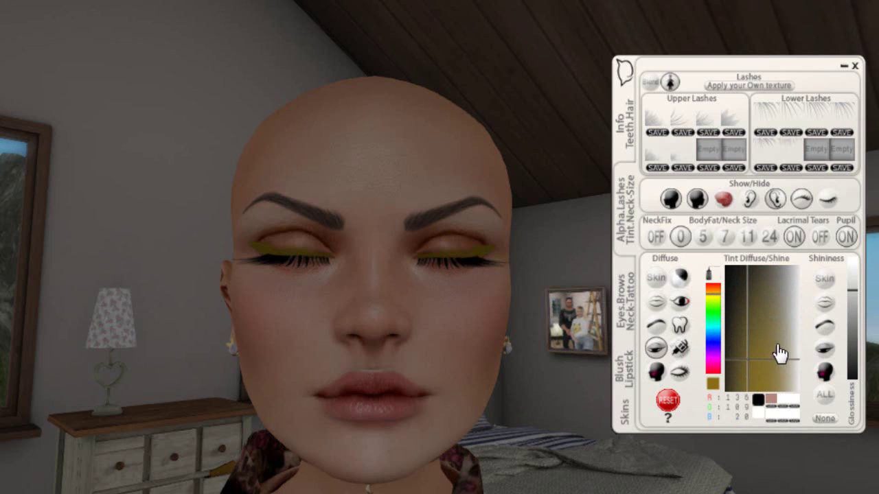
click(856, 294)
click(759, 378)
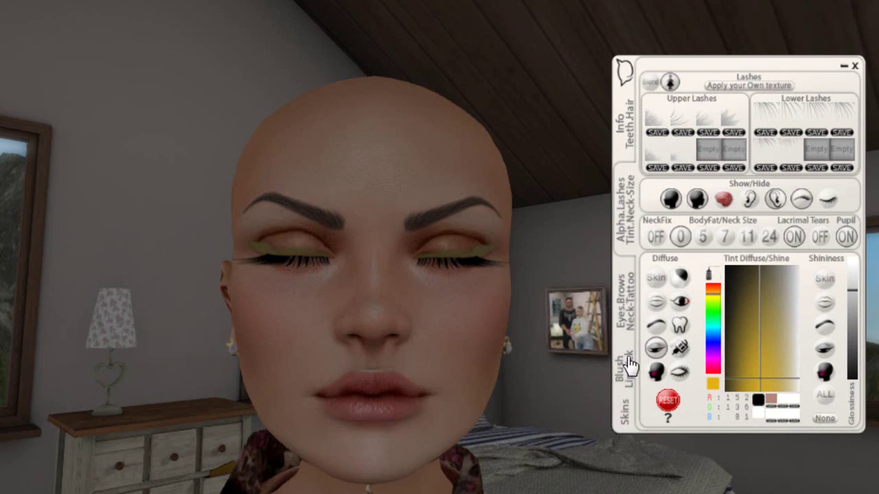
- Clear the eye makeup from the eyelids and apply the first upper lash style
click(625, 296)
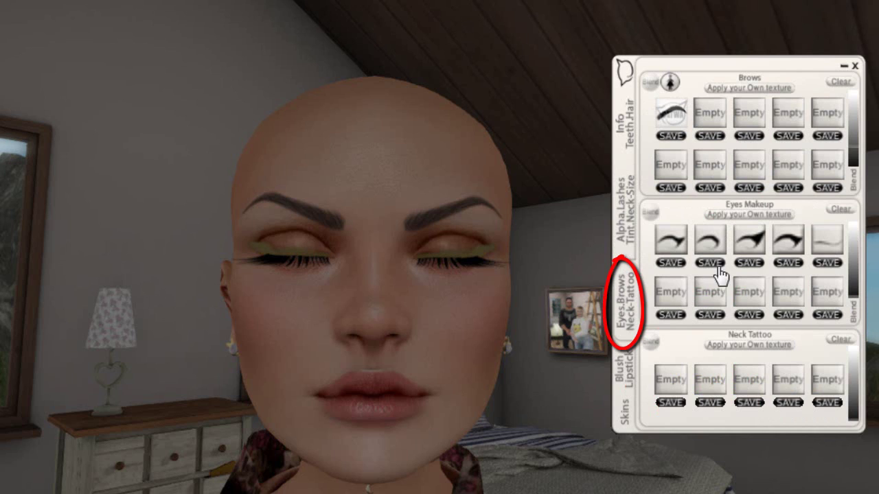
click(838, 216)
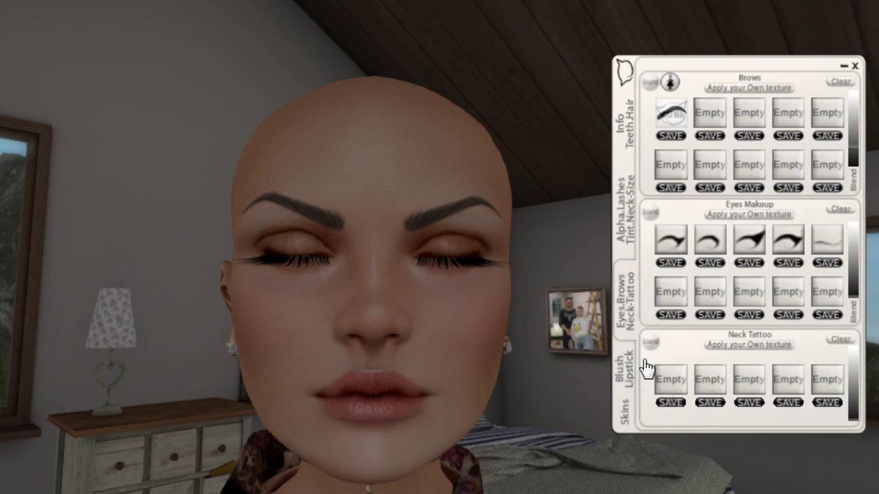
click(627, 226)
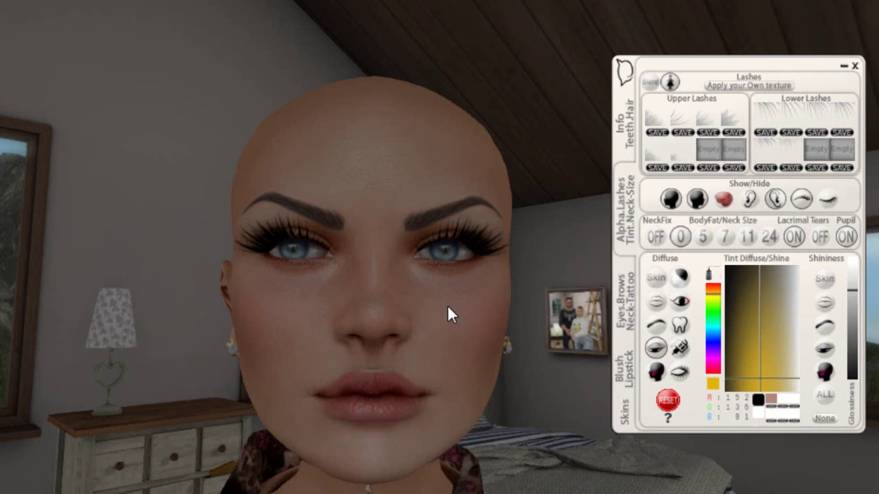
click(655, 129)
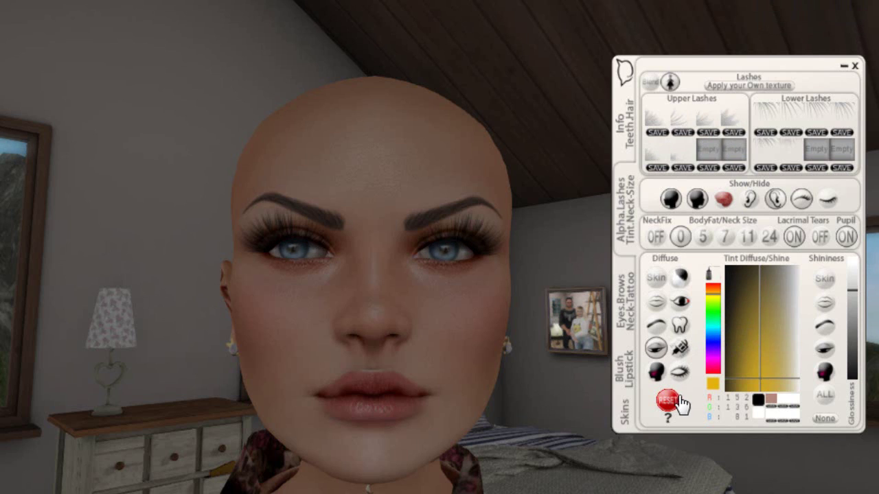
- Choose the lashes for diffuse tinting and try pink and purple tints, including RGB 220, 101, 125 and magenta RGB 220, 19, 233
click(678, 371)
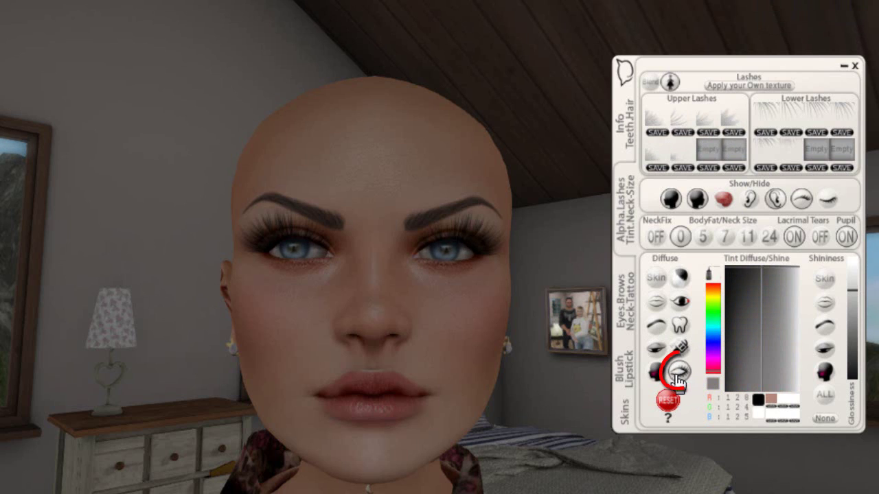
click(772, 356)
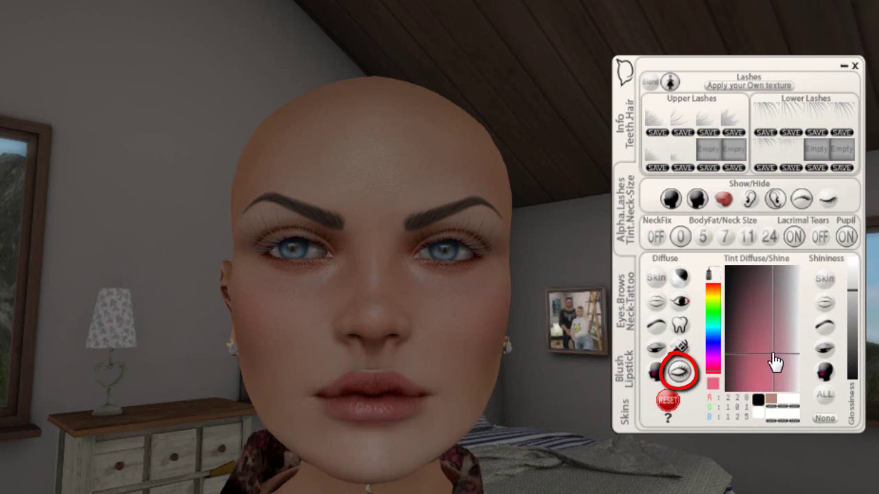
click(748, 299)
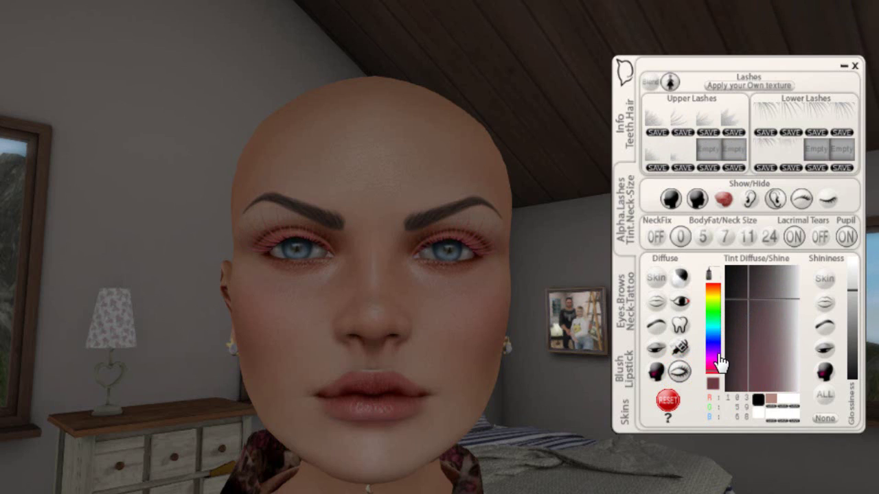
click(722, 365)
click(775, 352)
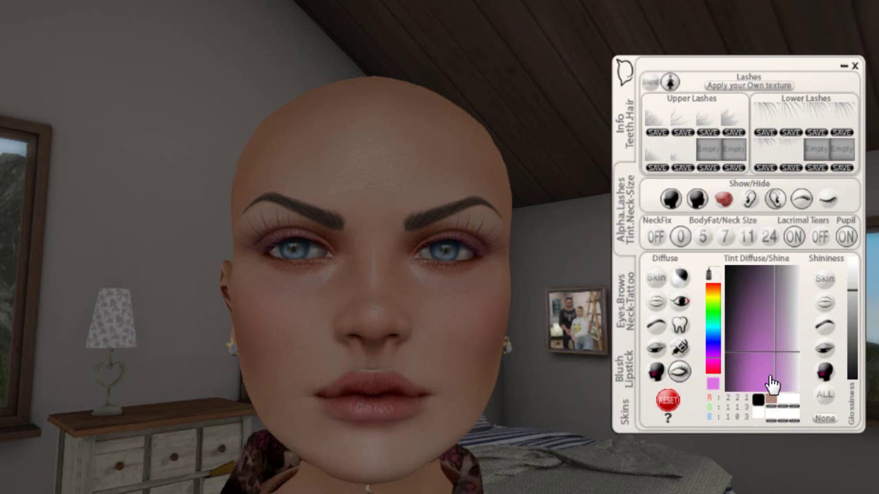
click(760, 373)
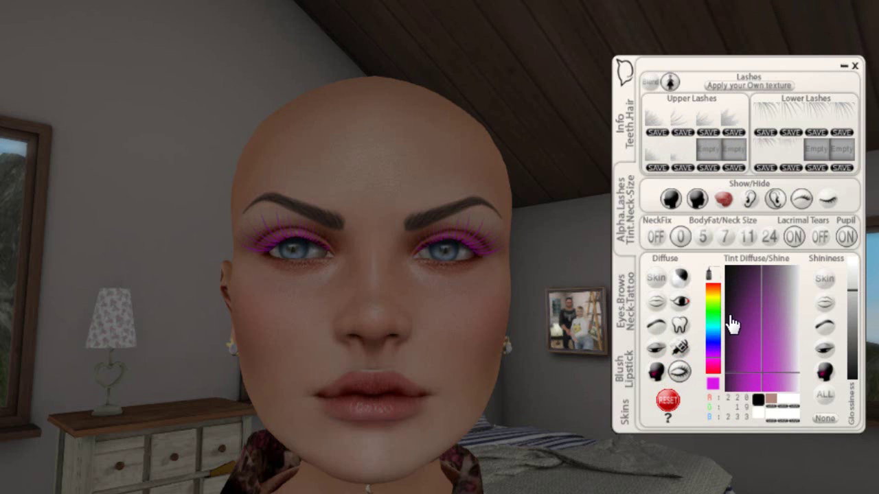
- Try blue and green tints on the lashes, including RGB 104, 223, 60 and bright green RGB 70, 233, 19
click(714, 350)
click(763, 314)
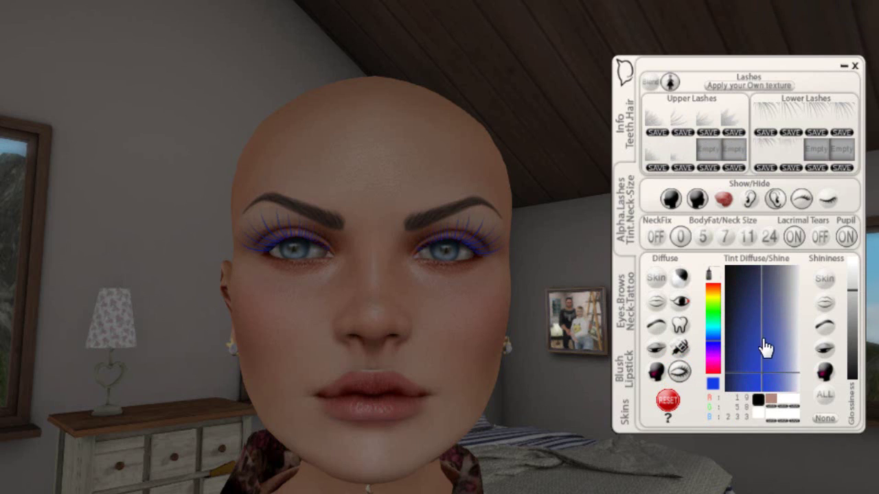
click(769, 334)
click(714, 317)
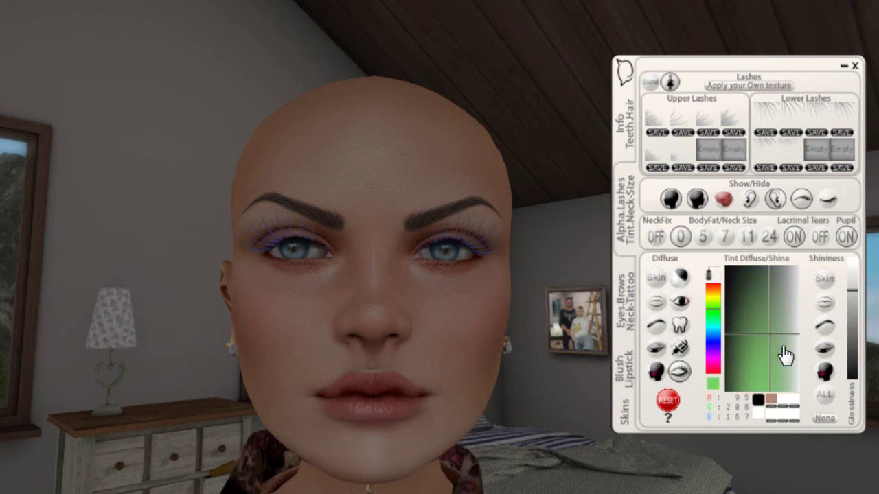
click(769, 356)
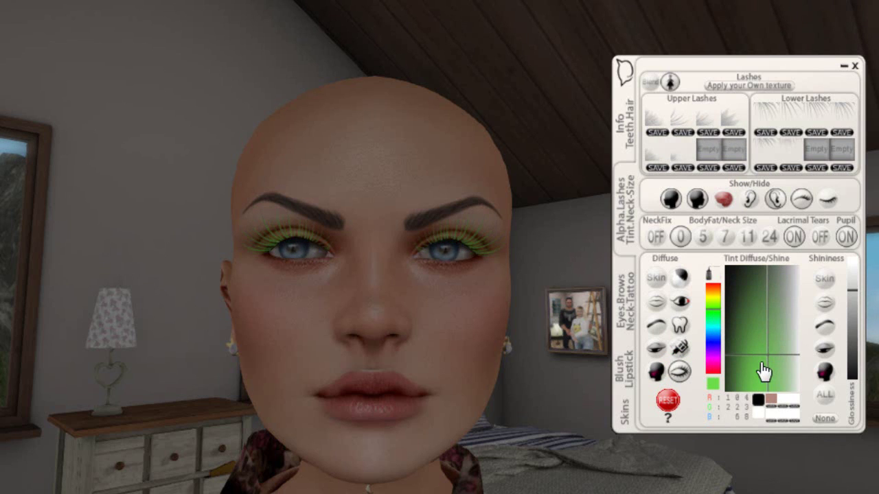
click(761, 372)
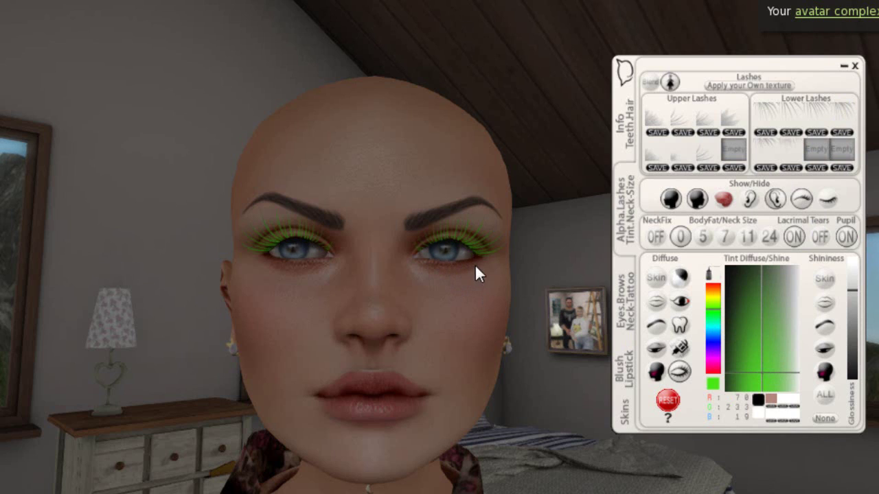
- Hide the upper lashes and show them again, and turn on the lower lashes
click(827, 199)
click(802, 206)
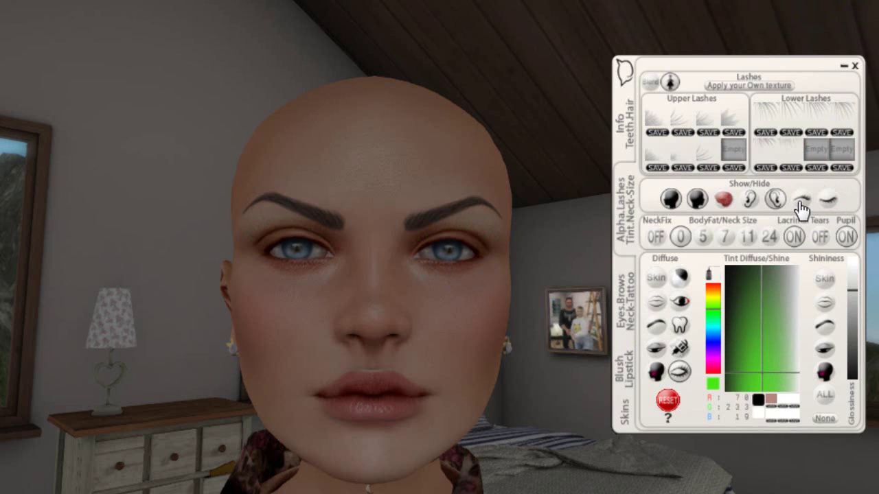
click(802, 206)
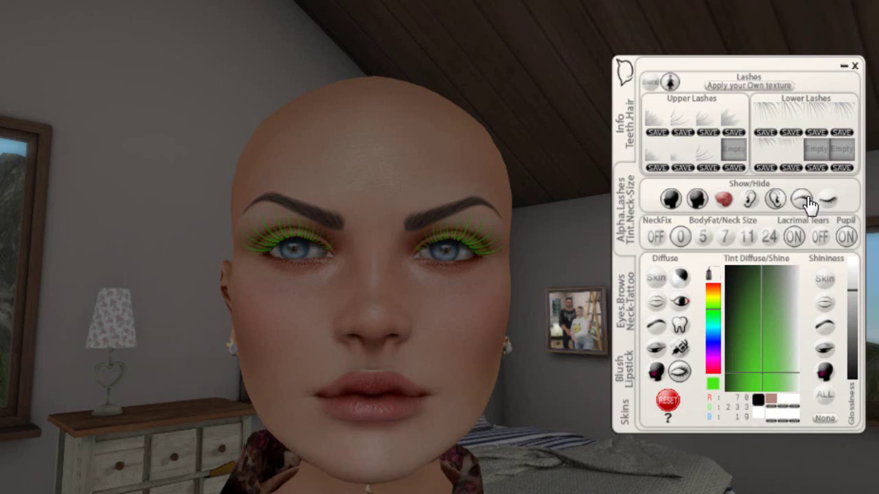
click(828, 206)
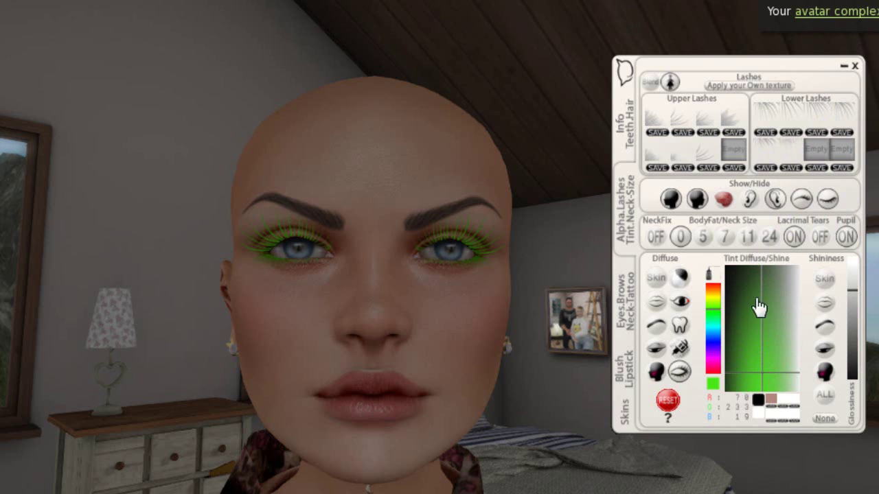
- Tint the lashes near-black and switch them to mask mode, checking them from the side and front
click(732, 276)
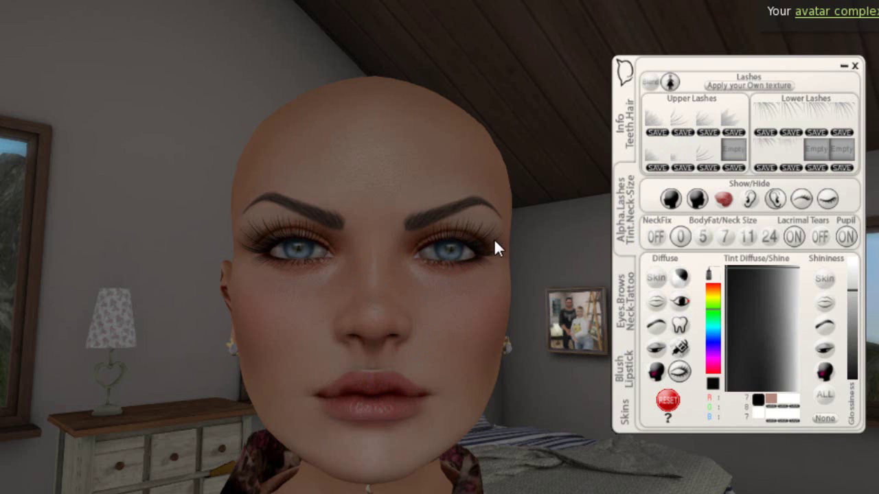
click(650, 83)
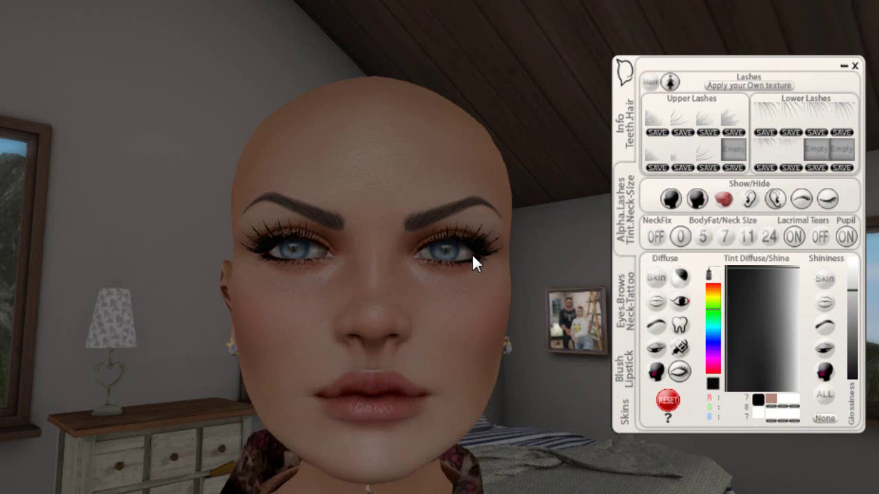
drag(472, 251, 384, 227)
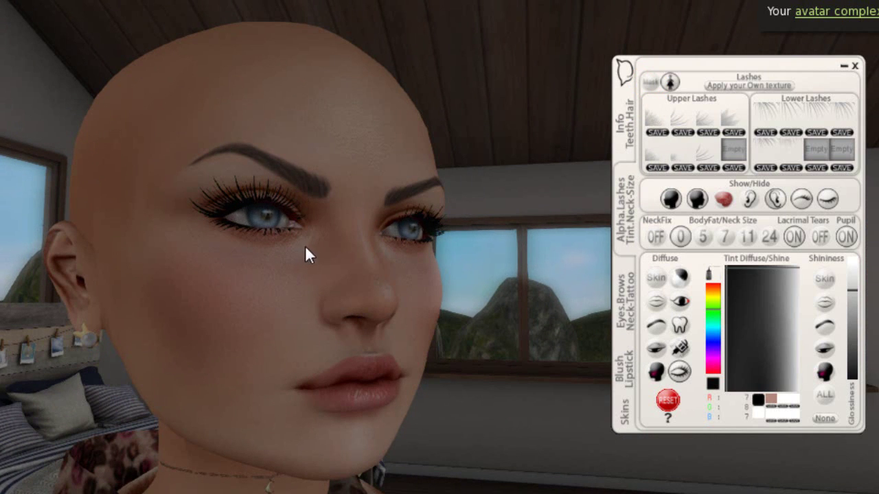
drag(333, 291, 450, 254)
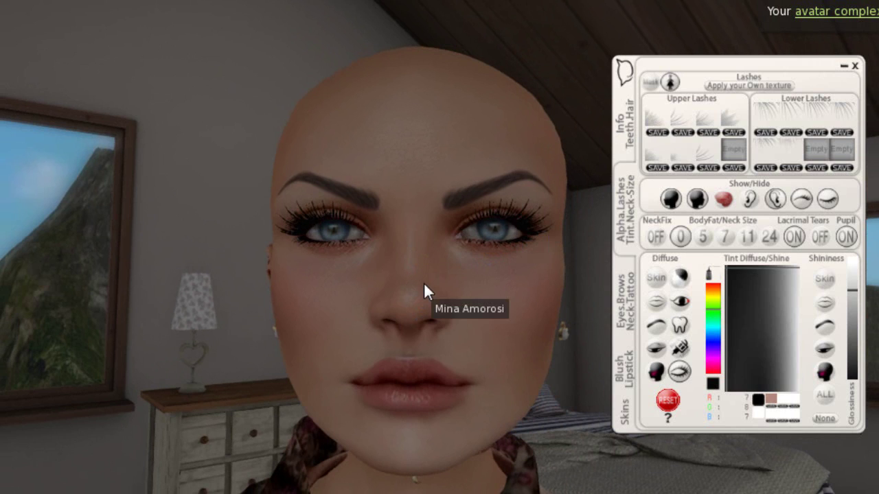
- Apply the first upper lash style of the second row and switch the lashes back to blend mode
click(656, 159)
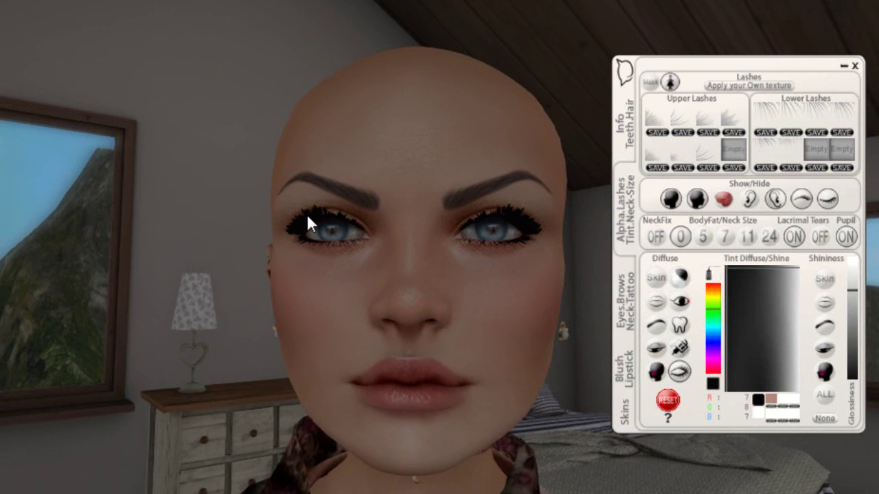
click(651, 85)
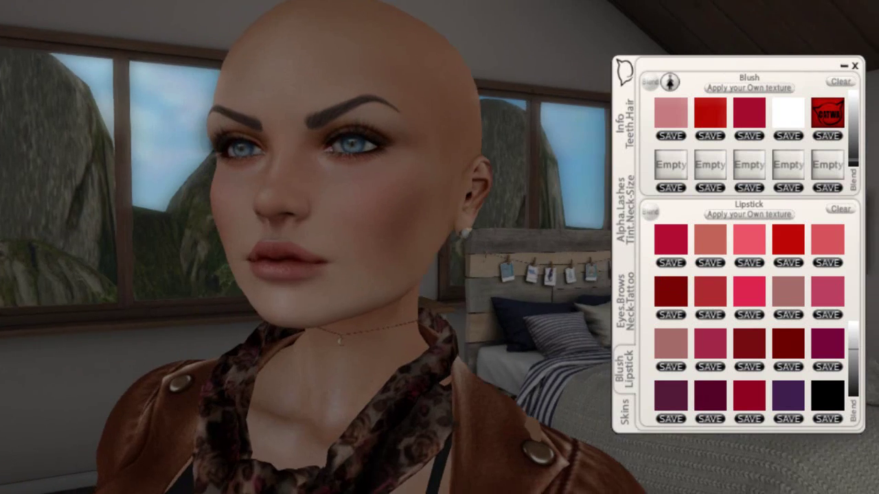
drag(302, 226, 359, 225)
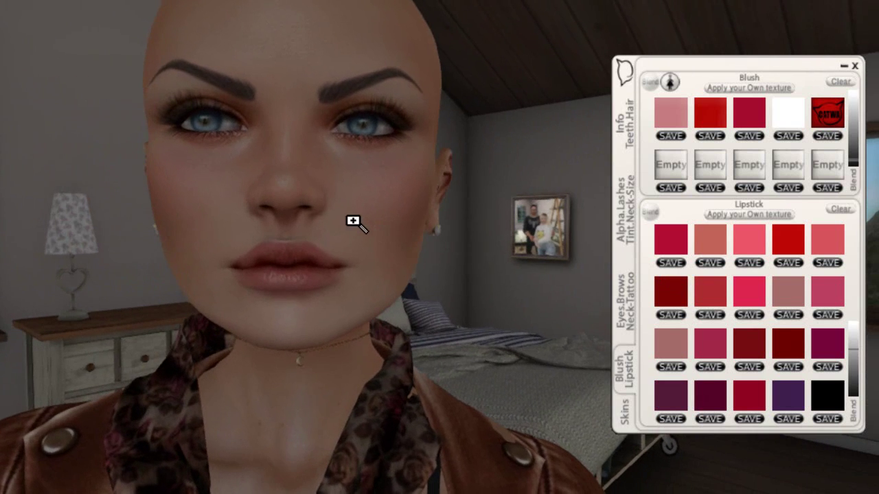
alt+click(408, 247)
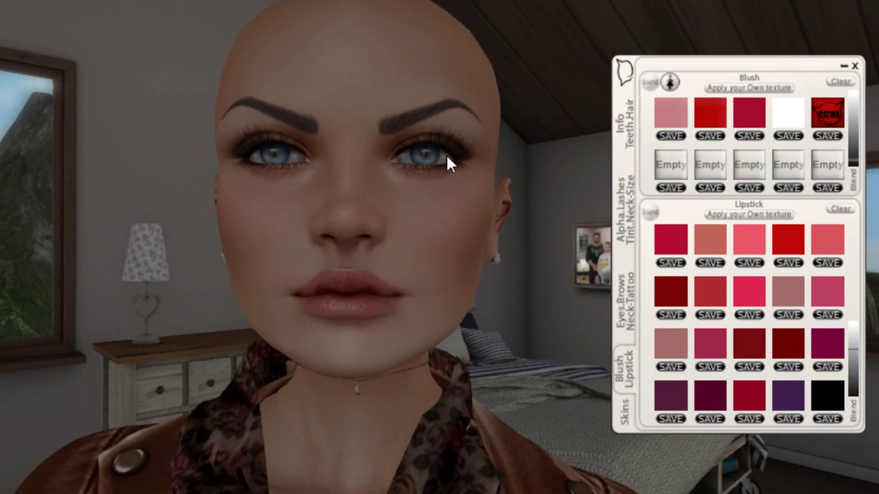
- Close the main HUD and open the CATWA HEAD Users GIFT (unpacked) folder in the inventory
click(853, 68)
key(ctrl+i)
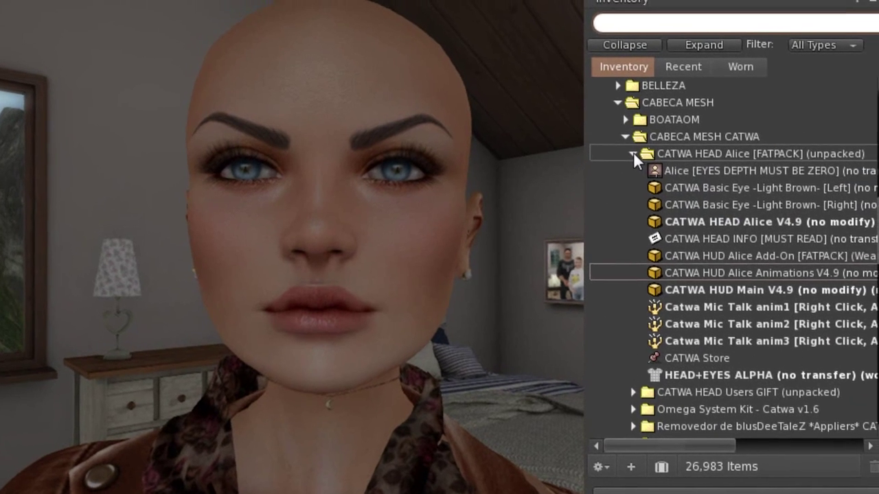
click(657, 140)
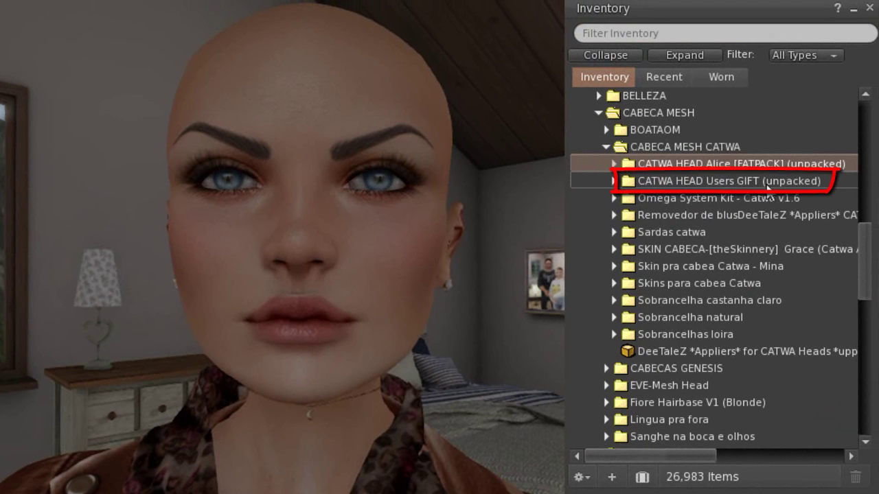
click(613, 181)
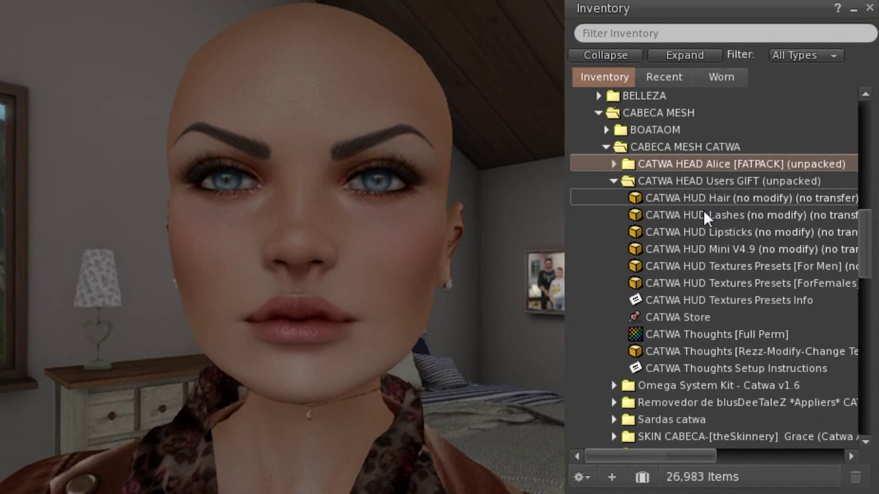
- Wear the CATWA HUD Mini V4.9 to preview its controls, and detach it
right_click(718, 247)
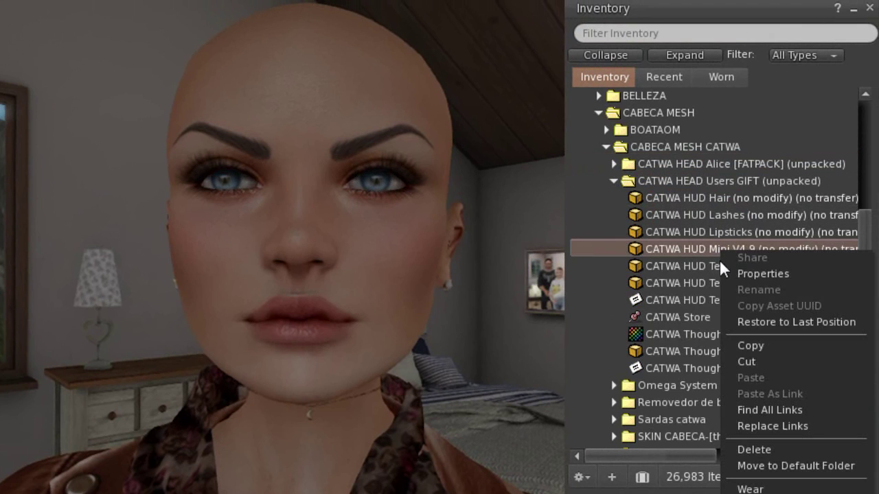
click(750, 489)
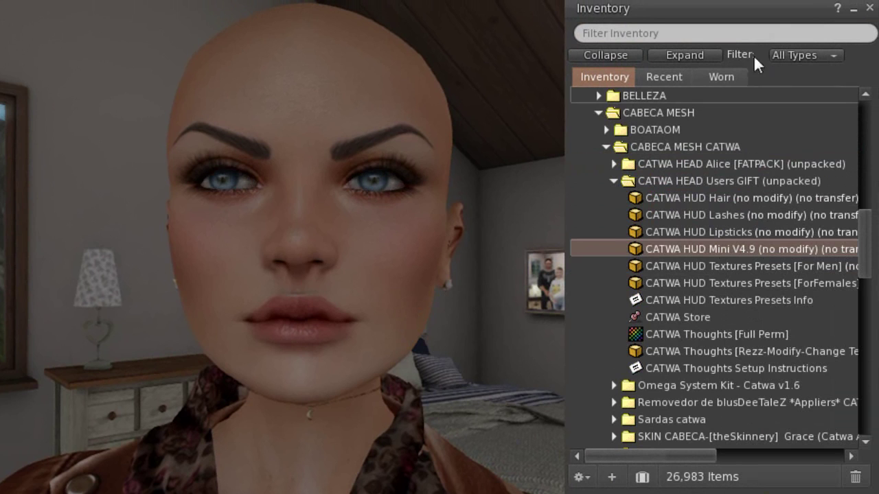
drag(702, 10, 861, 10)
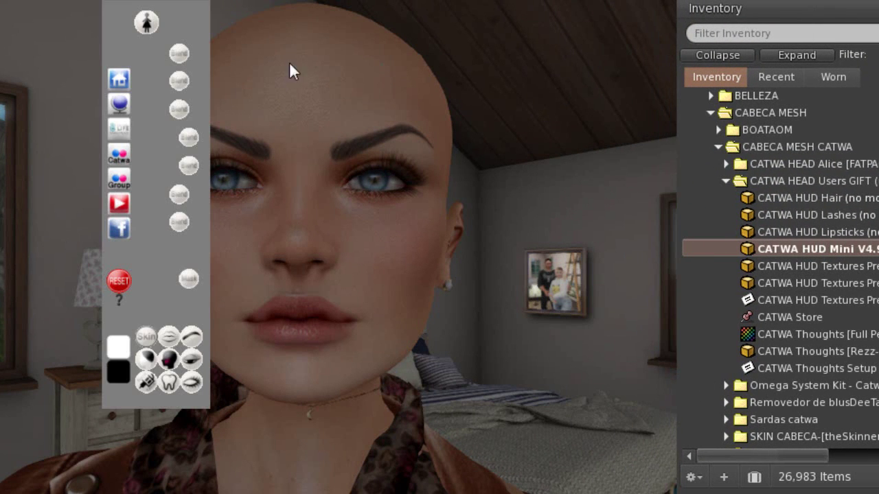
right_click(194, 46)
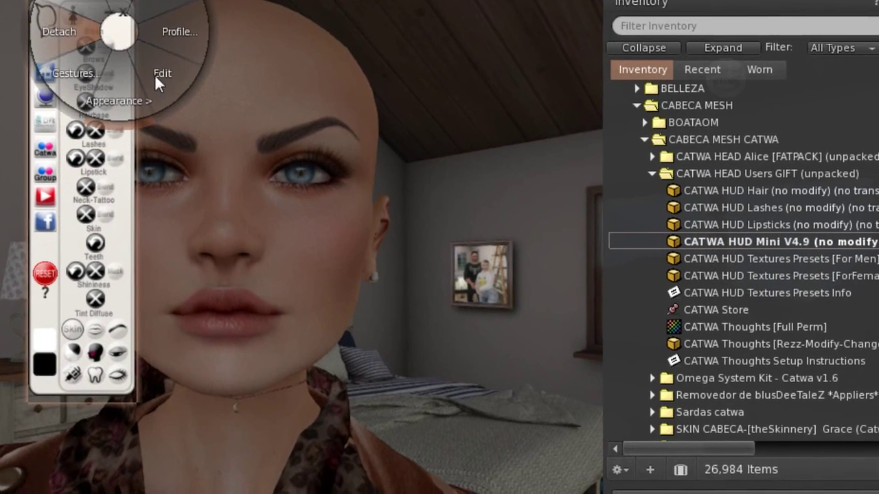
click(143, 42)
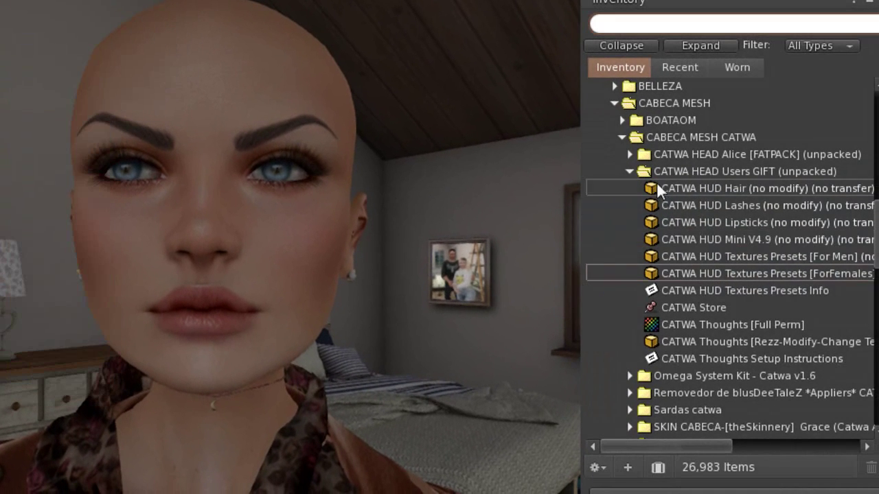
- Wear the CATWA HUD Hair and apply a dark blonde hair base to the head, viewing it from the side
right_click(697, 186)
click(726, 443)
drag(661, 1, 753, 1)
drag(633, 2, 0, 2)
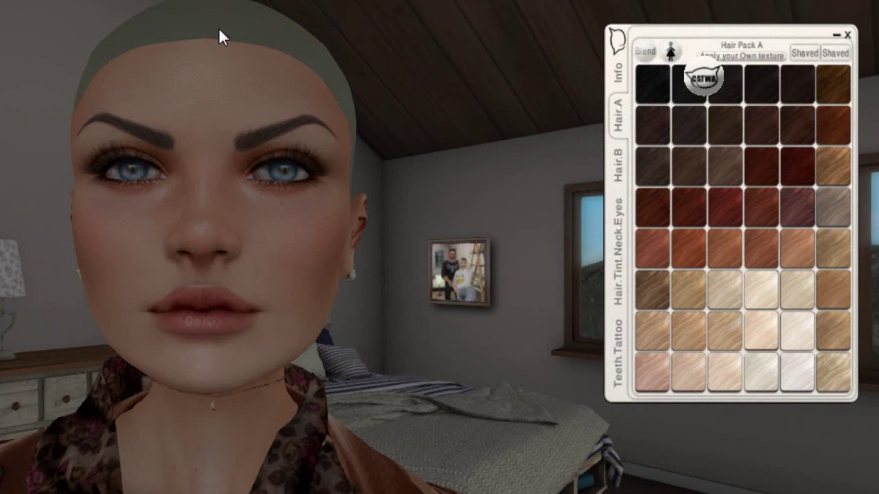
drag(310, 177, 288, 262)
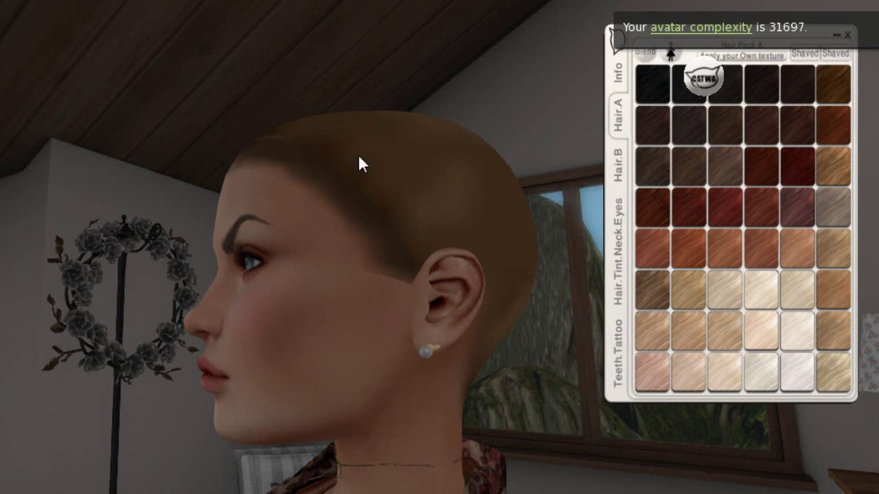
drag(375, 212, 284, 234)
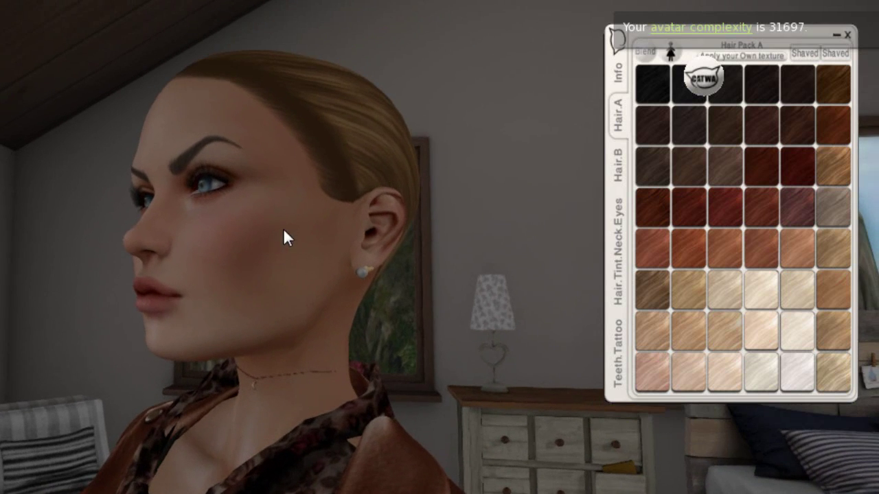
- Detach the hair HUD and add the CATWA HUD Lashes from the Users GIFT folder
right_click(695, 137)
click(601, 147)
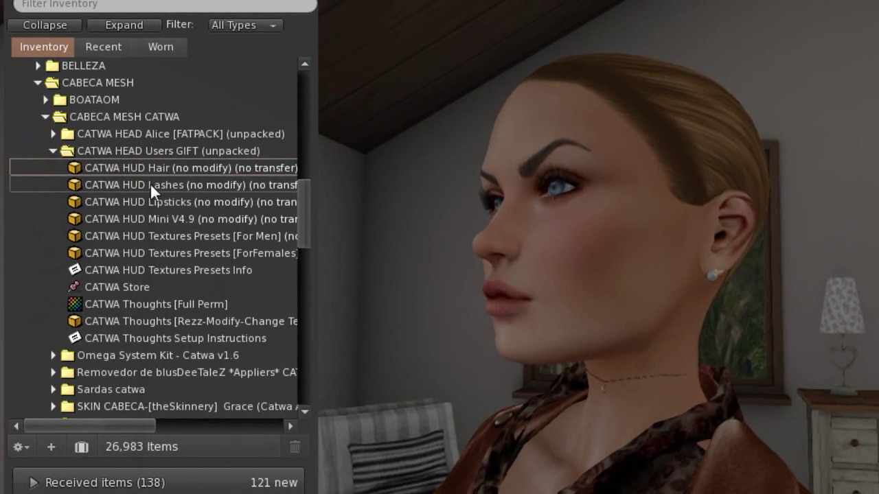
right_click(149, 183)
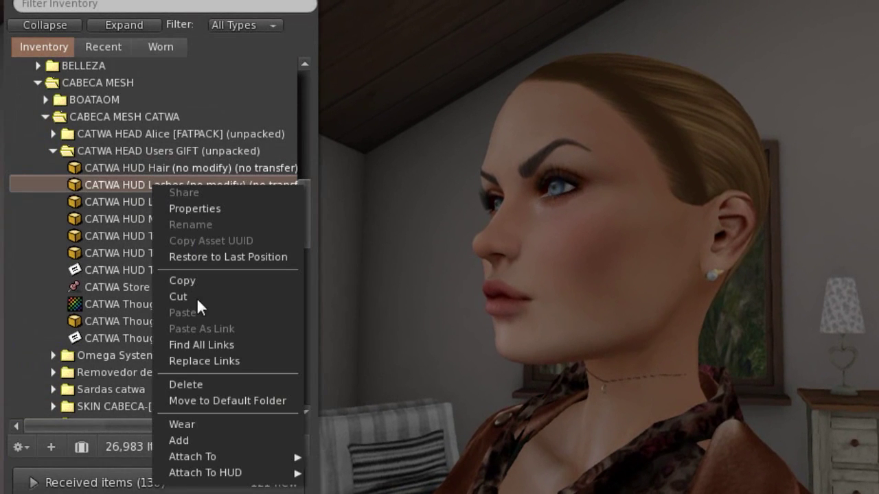
click(179, 440)
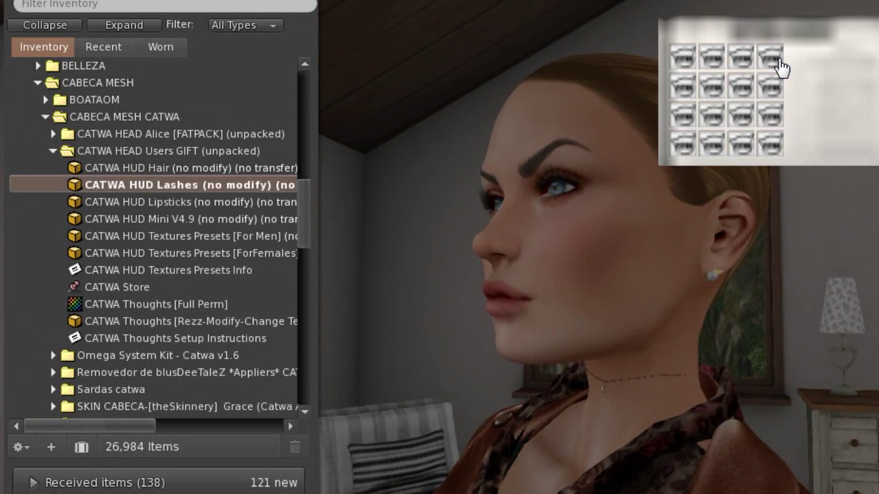
- Try several lash styles from the CATWA LASHES HUD, keep a long separated style, and detach the HUD
click(681, 87)
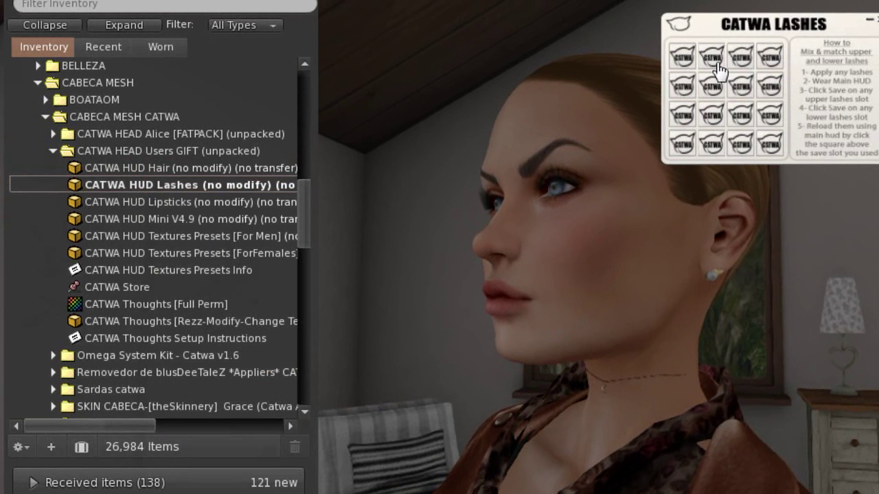
drag(575, 244, 679, 233)
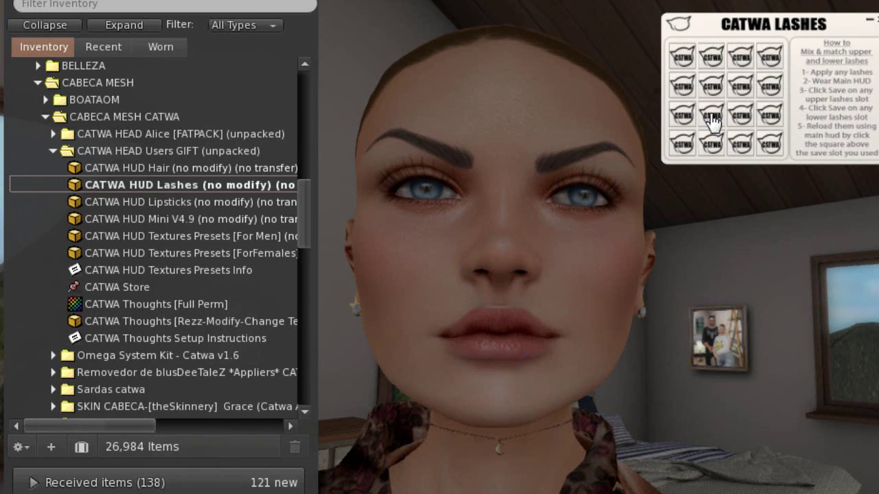
click(750, 140)
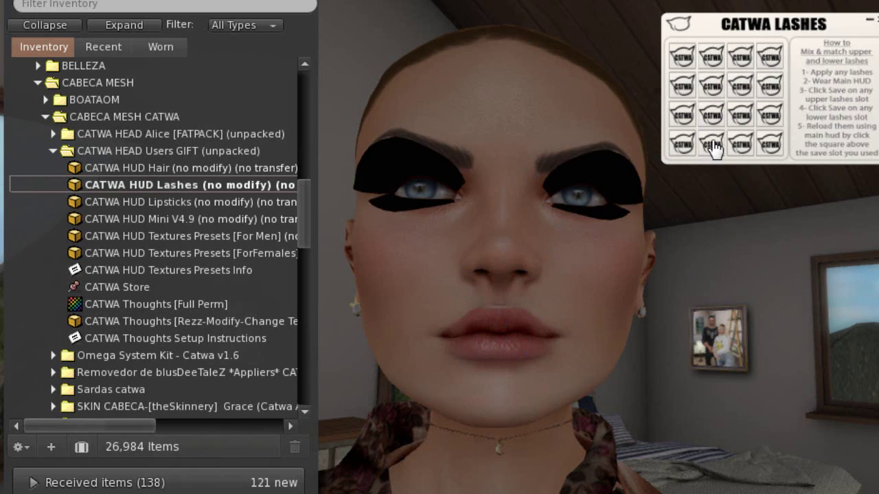
click(750, 140)
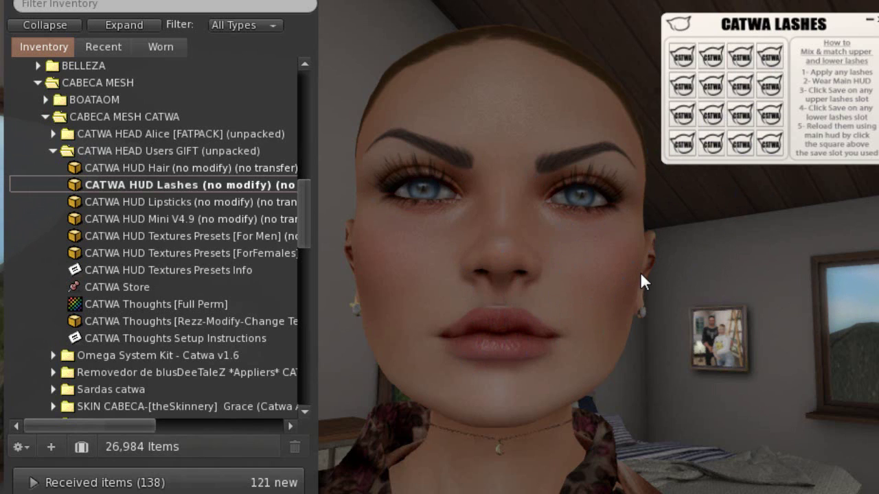
right_click(744, 84)
click(705, 84)
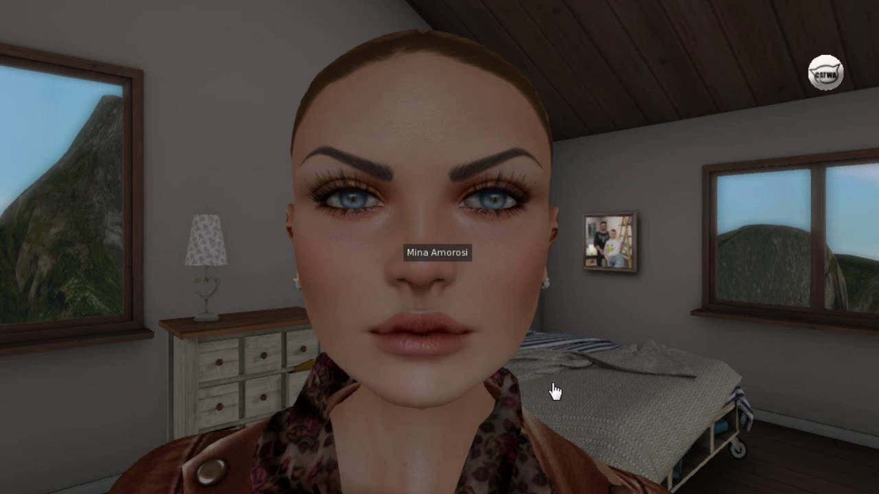
- Add the BELIER.Cosmetics Chloe Lipstick Palette from the Batons catwa folder and apply one of its lipsticks
key(ctrl+i)
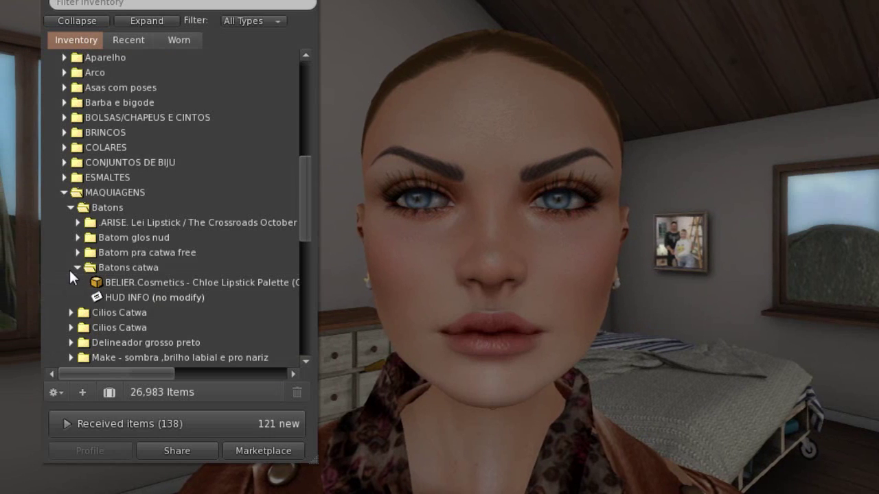
right_click(121, 278)
click(161, 239)
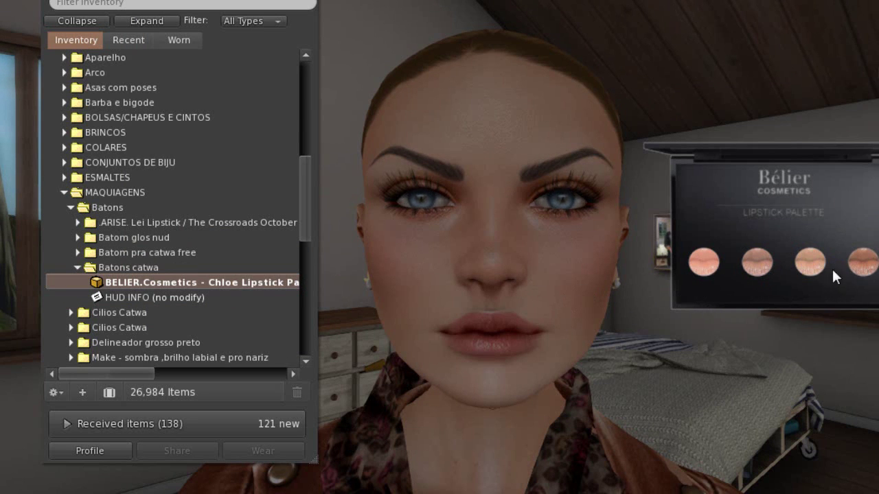
click(860, 270)
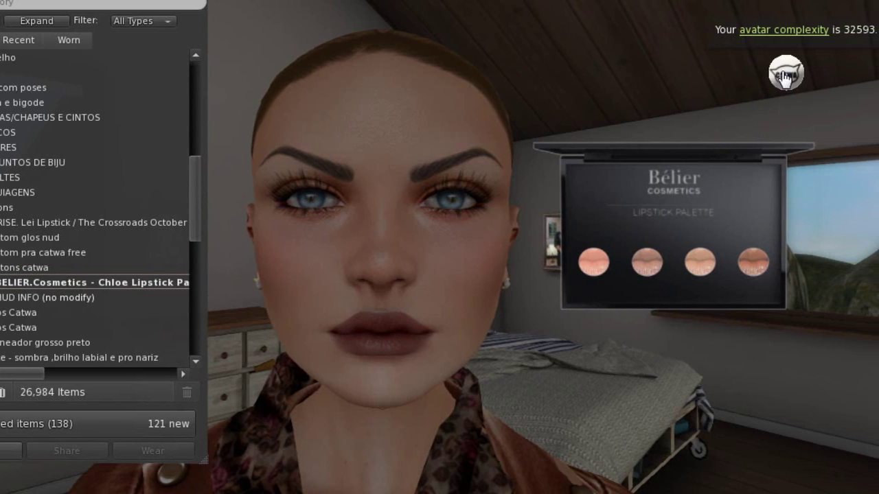
- Adjust the Lipstick blend in the CATWA HUD between faint and very dark, settling on a light, natural strength
click(785, 75)
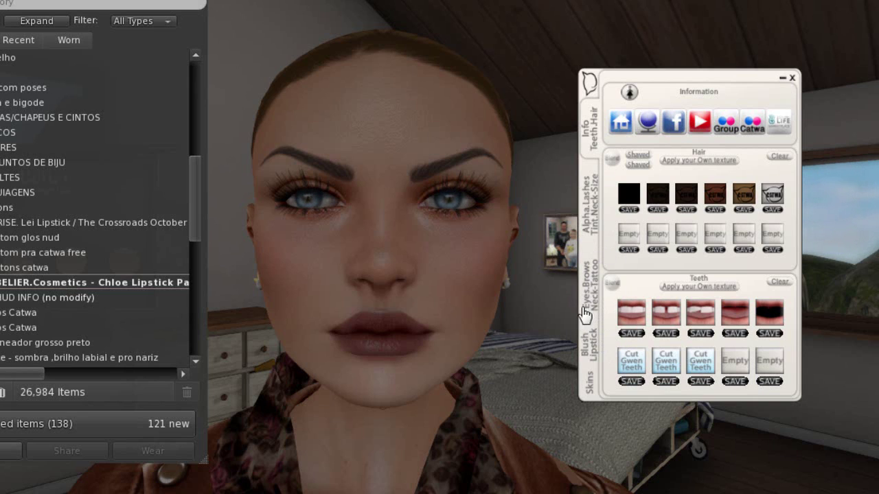
click(589, 351)
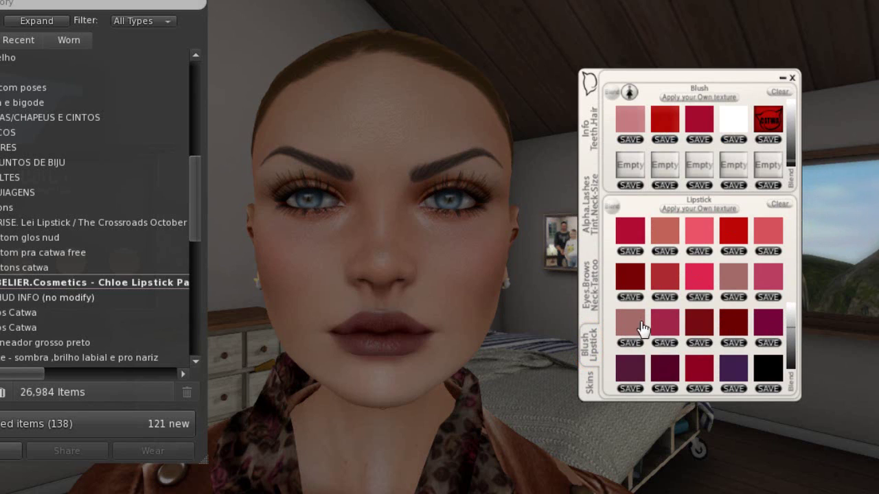
drag(793, 332, 791, 315)
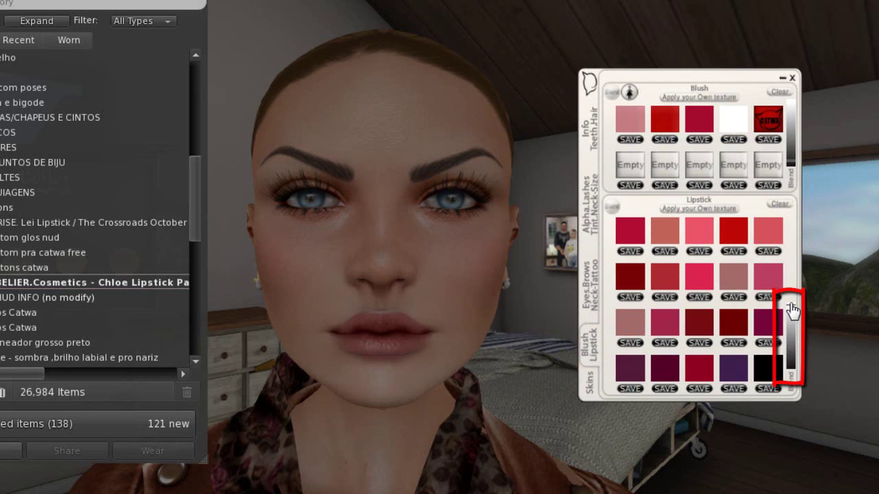
drag(793, 311, 791, 374)
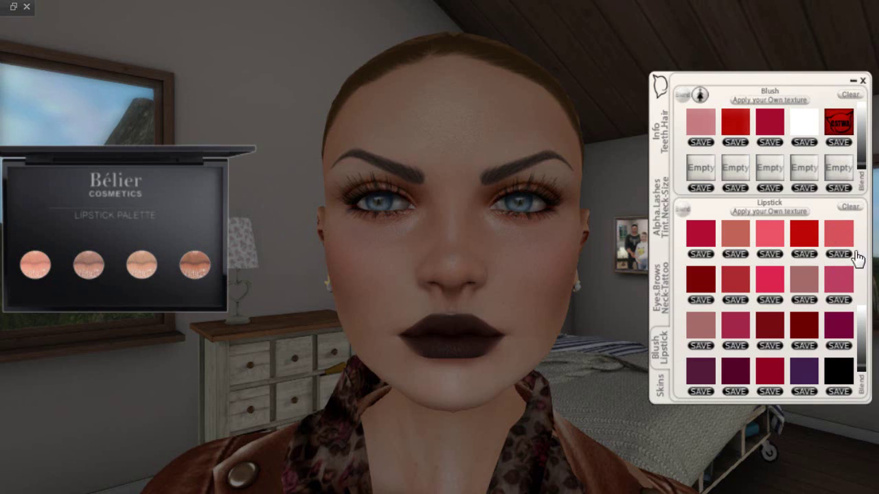
drag(863, 338, 863, 316)
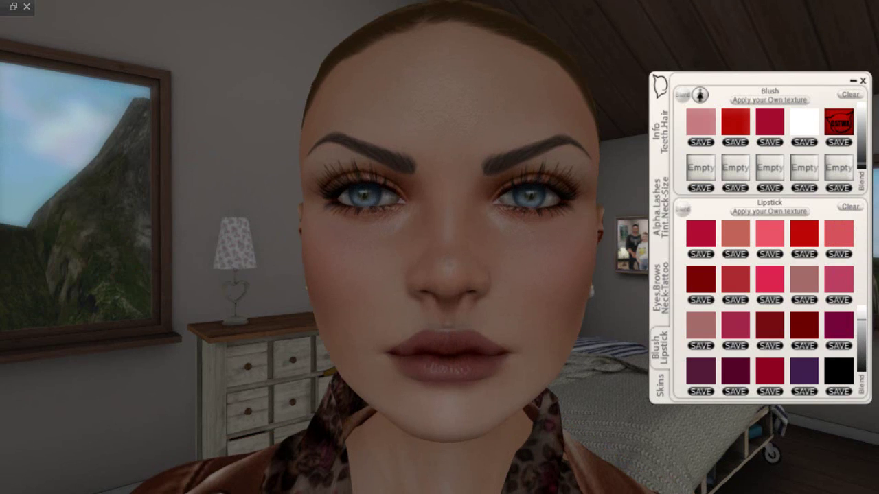
- Look through the makeup folders in the inventory, examining the contents of both Cilios Catwa lash folders
key(ctrl+i)
click(38, 270)
click(39, 270)
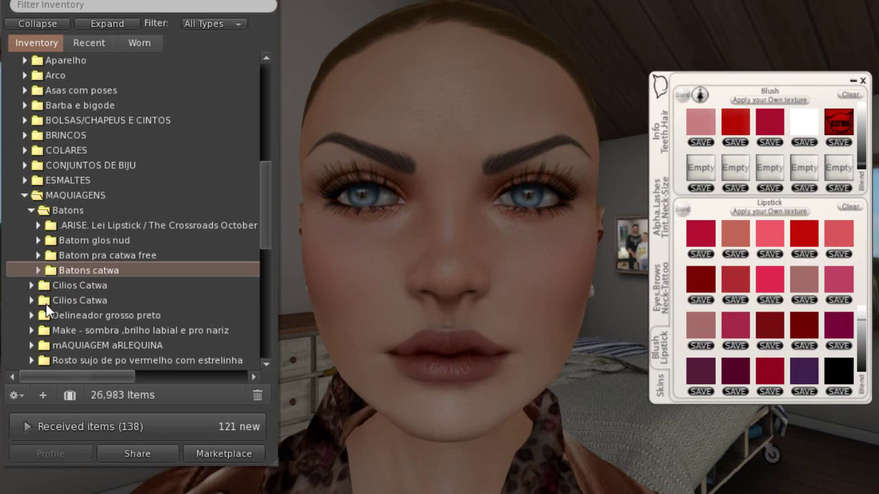
scroll(40, 296, down, 1)
click(31, 272)
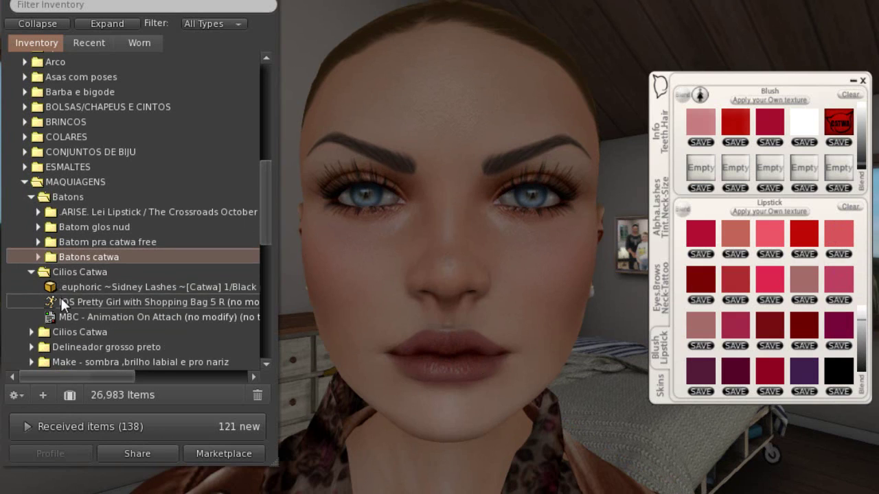
click(31, 259)
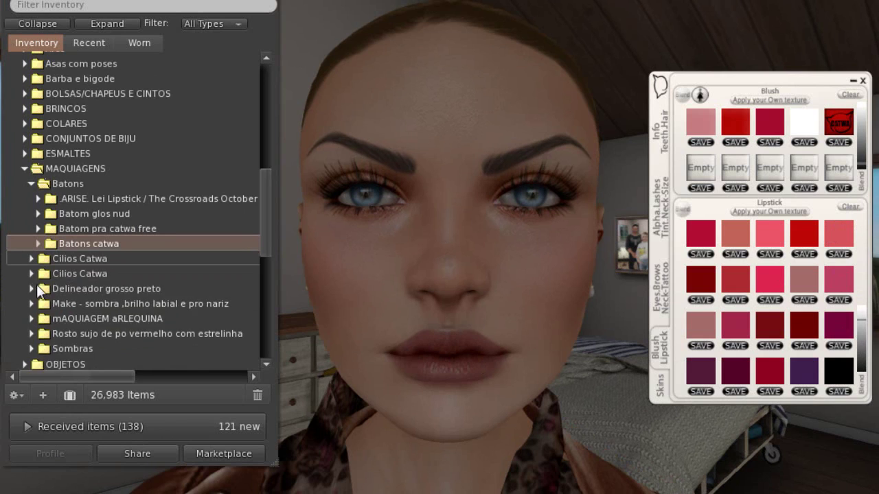
scroll(38, 280, down, 1)
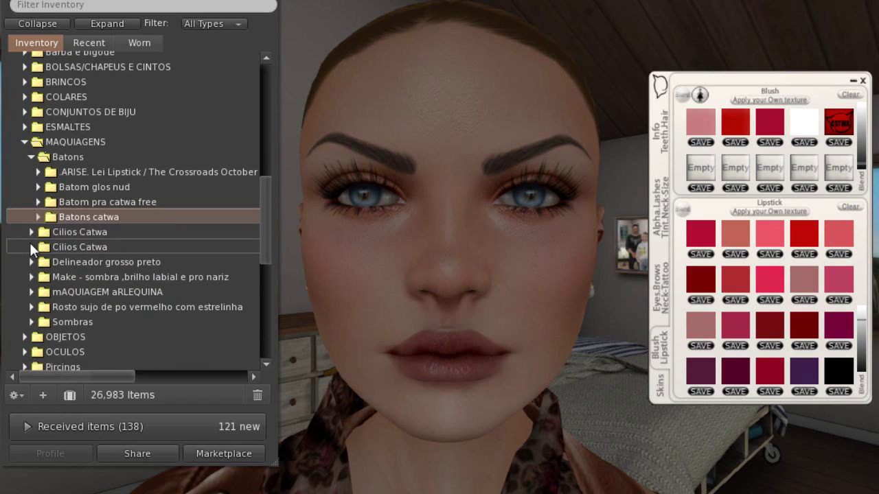
click(30, 246)
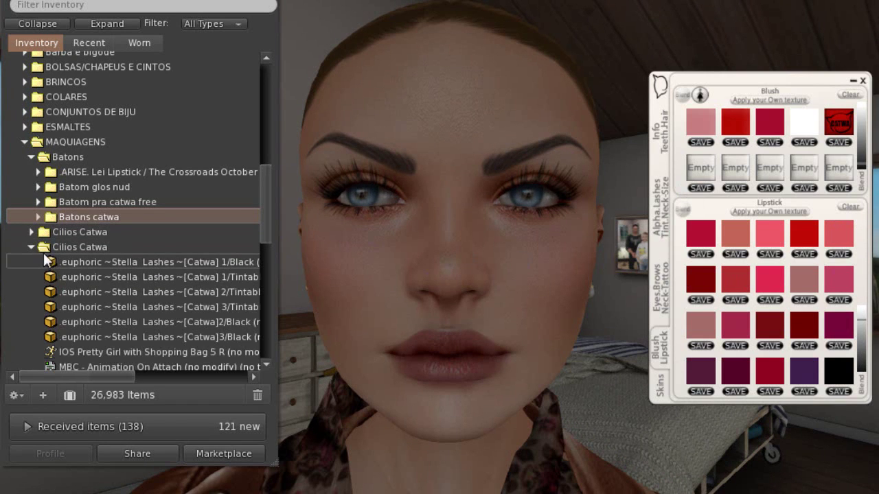
scroll(48, 261, down, 2)
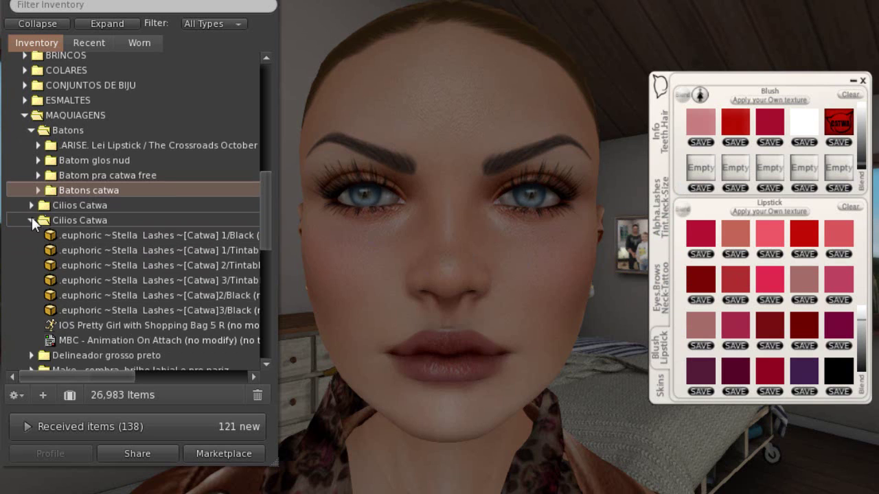
- Add the .euphoric ~Sidney Lashes ~[Catwa] 1/Black HUD from the first Cilios Catwa folder and minimise the CATWA HUD
click(31, 220)
click(31, 205)
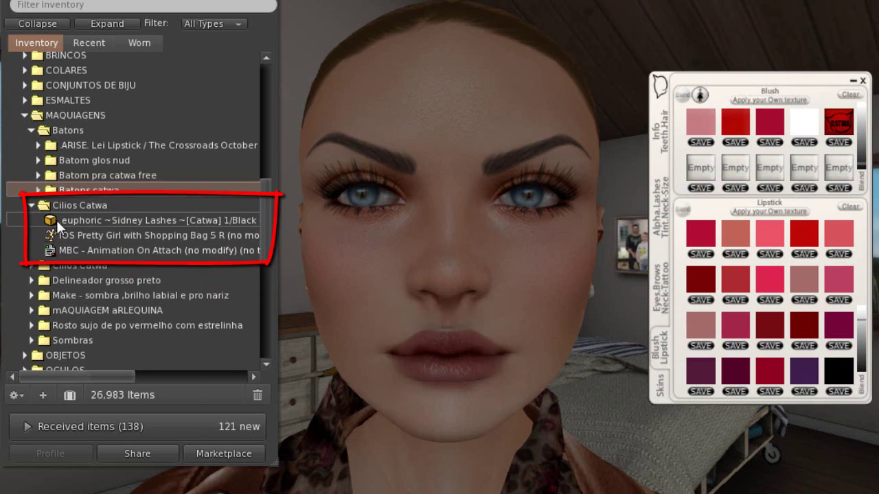
right_click(55, 218)
click(87, 446)
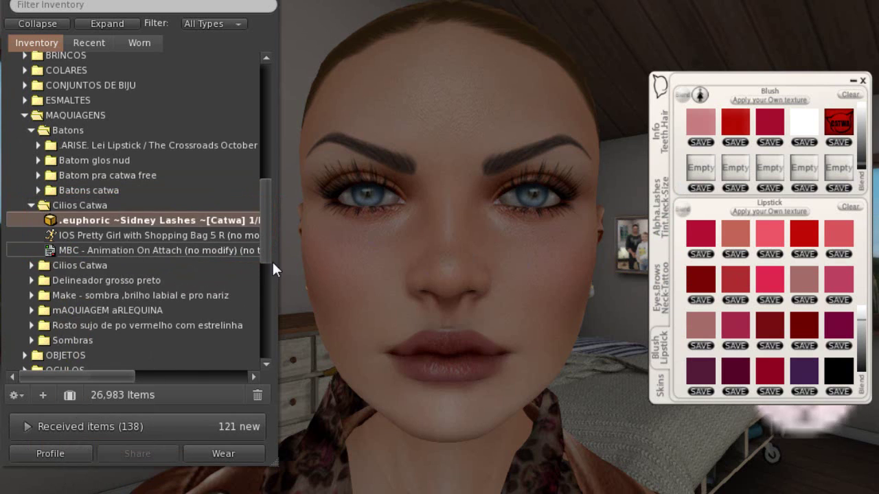
click(853, 82)
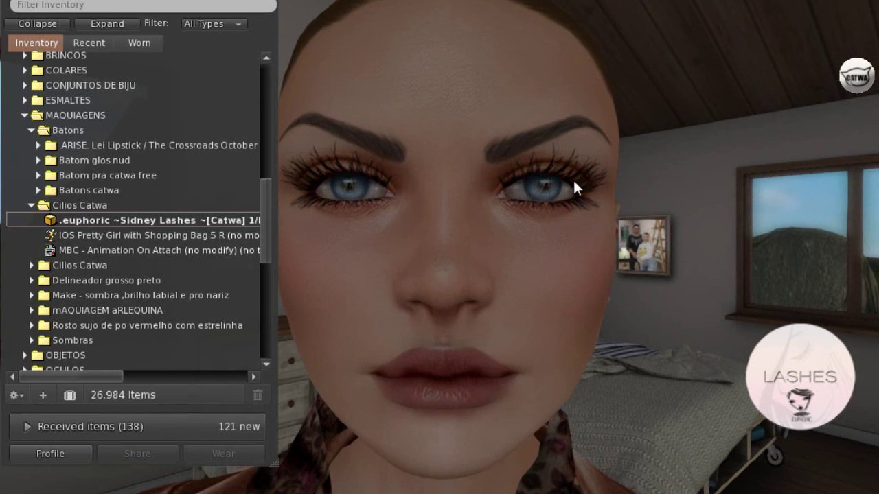
- Add the Pink Acid Catwa Roxanne Black N White eye makeup HUD from the Delineador grosso preto folder and close the inventory
click(31, 206)
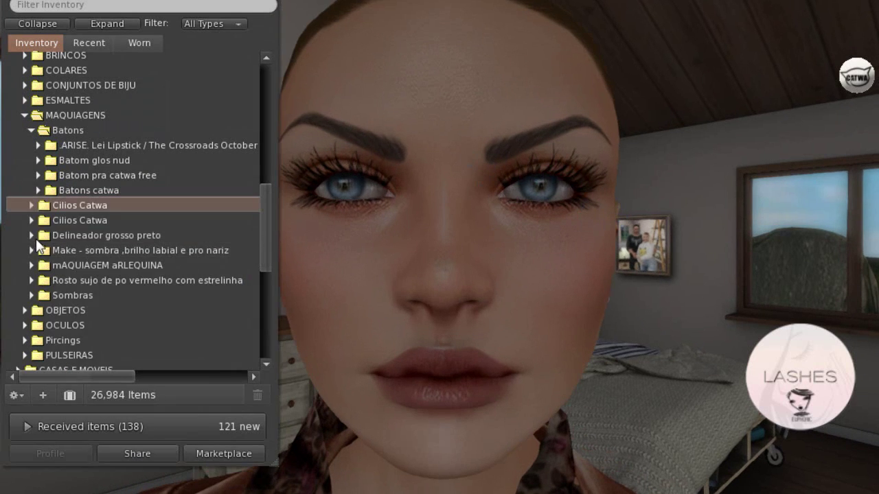
click(30, 235)
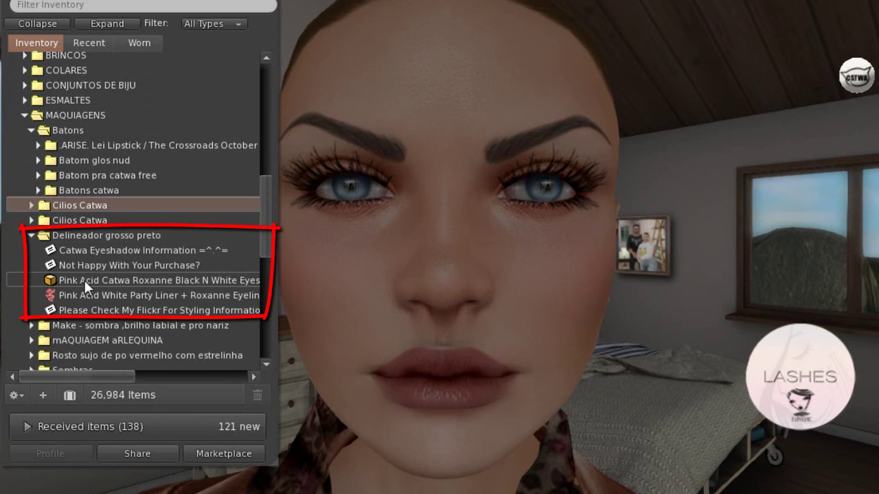
right_click(86, 280)
click(108, 238)
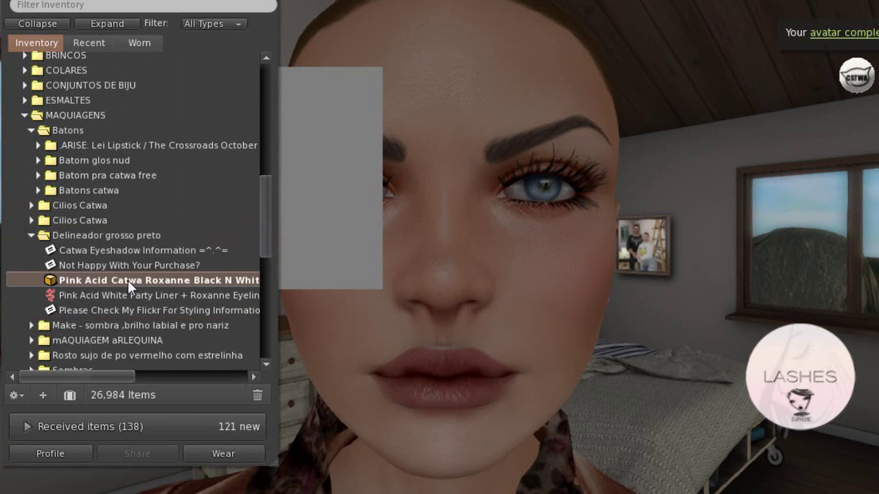
click(251, 4)
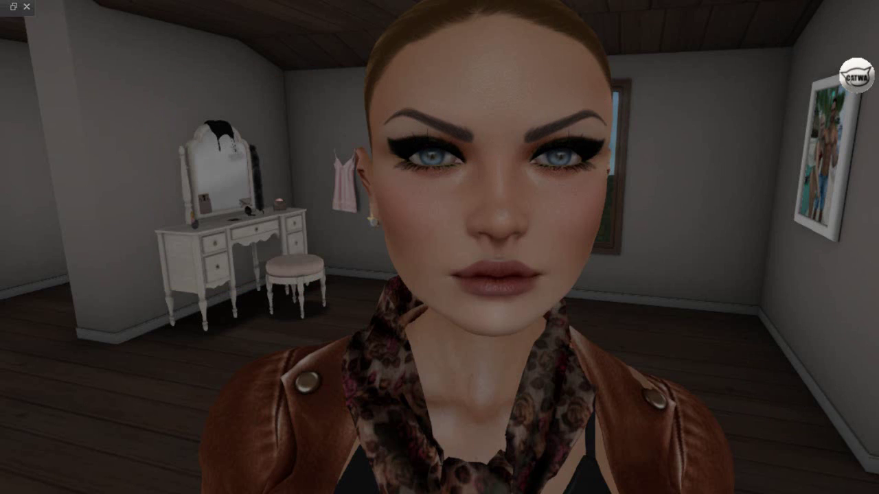
- Reopen the CATWA HUD and vary the Eyes Makeup blend, fading the thick black eyeliner and restoring it to strong
click(858, 78)
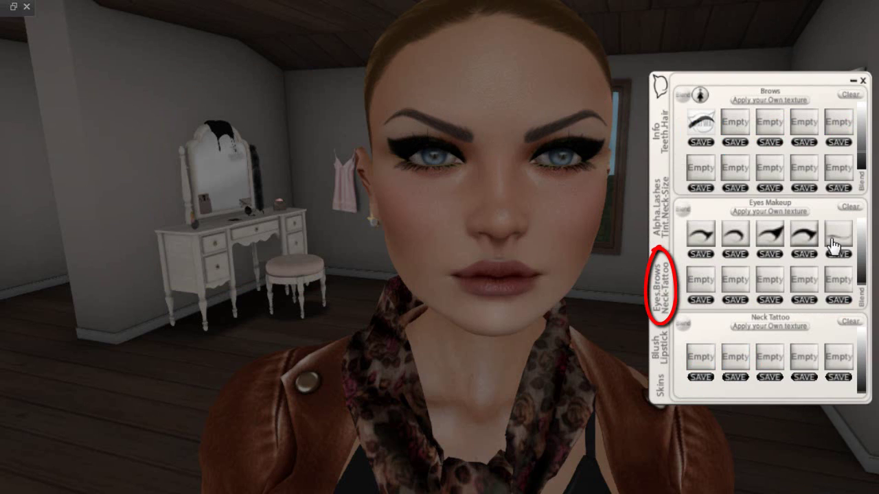
click(862, 250)
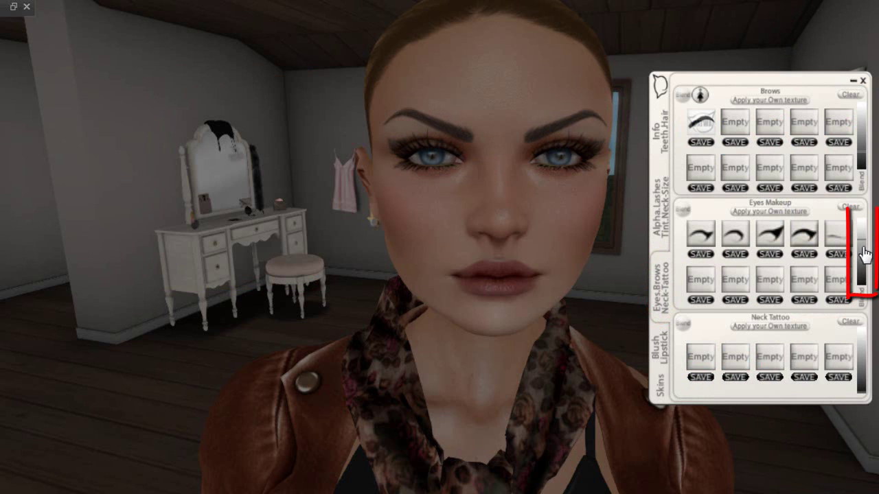
mouse_move(531, 172)
mouse_down()
mouse_move(604, 144)
mouse_move(529, 144)
mouse_up()
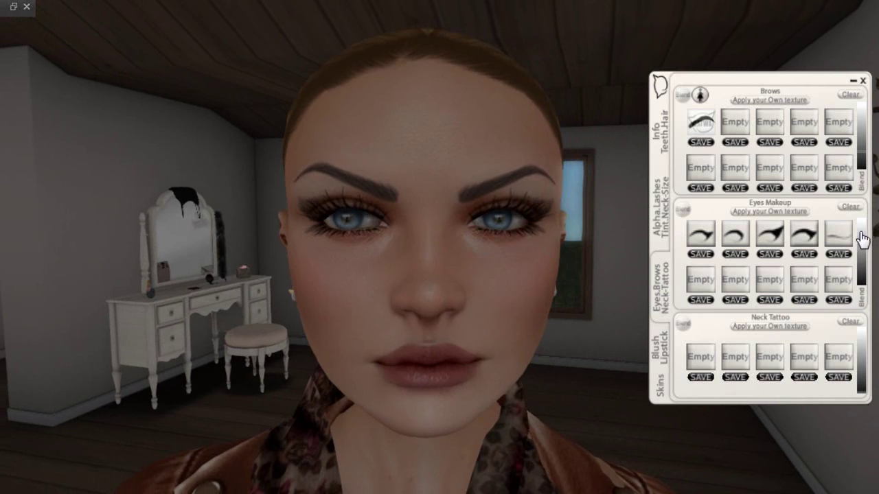
drag(863, 235, 860, 292)
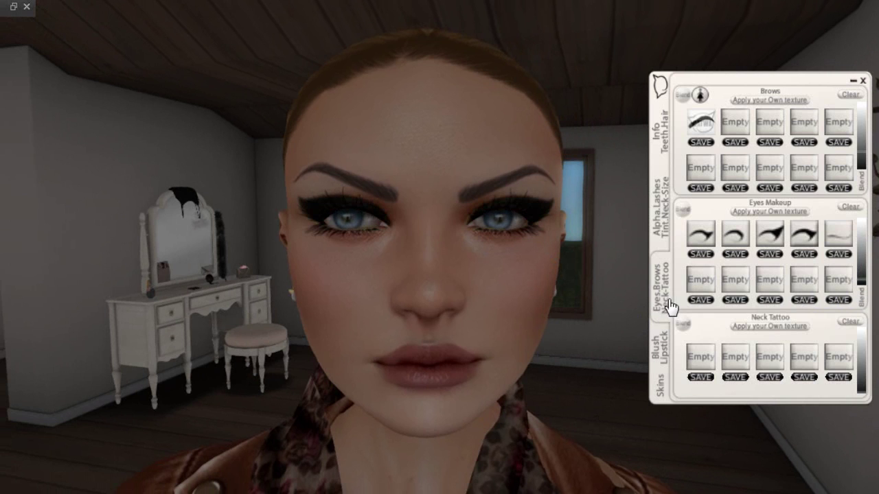
- Try light green and bright yellow diffuse tints on the eyes, and settle on a muted gold for the eye makeup
click(663, 223)
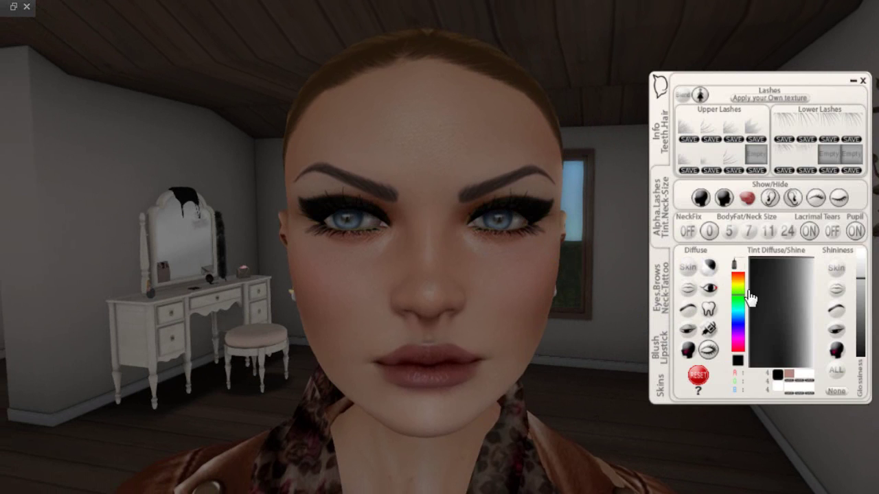
click(794, 336)
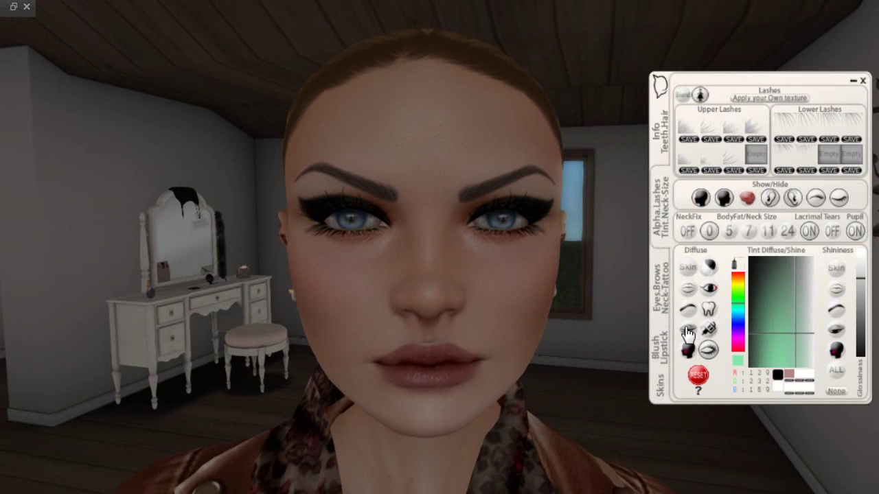
click(783, 352)
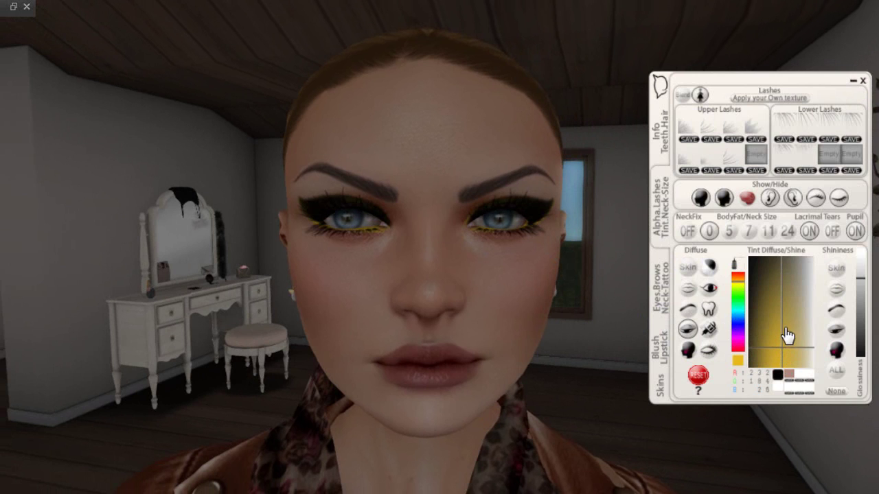
click(780, 316)
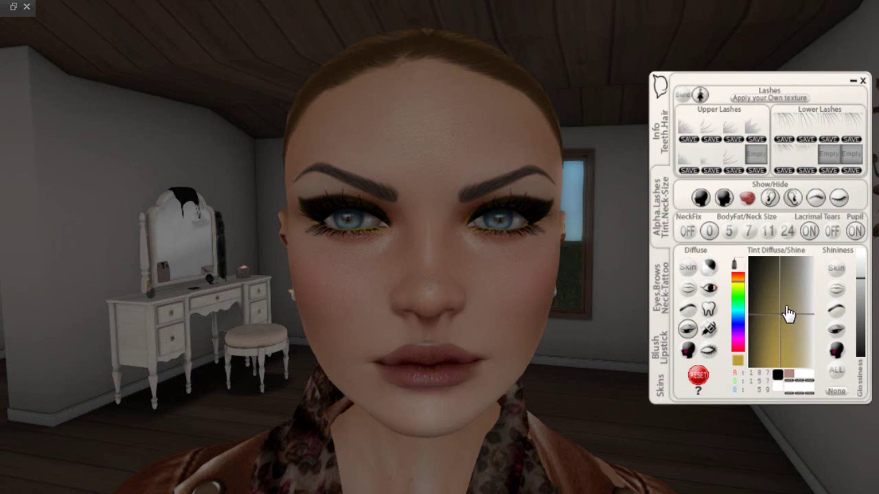
- Try several green shine tints on the eye makeup under Shininess, ending on a pale grey-green
click(835, 329)
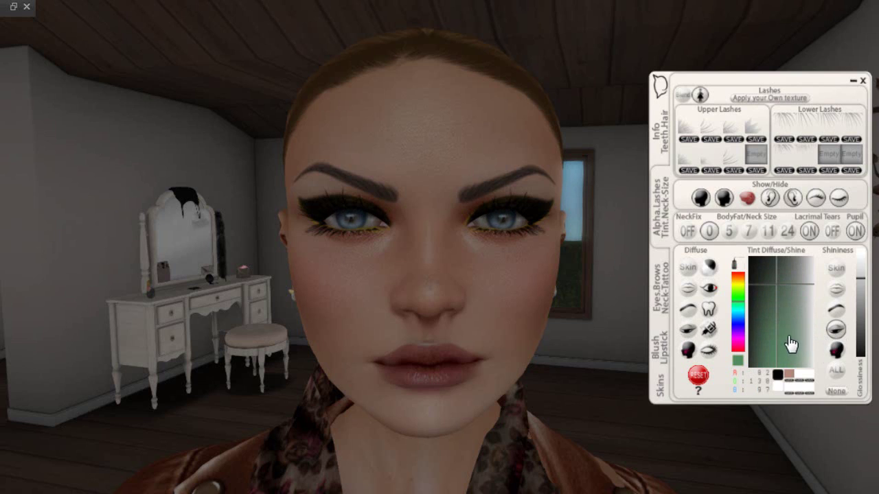
click(789, 325)
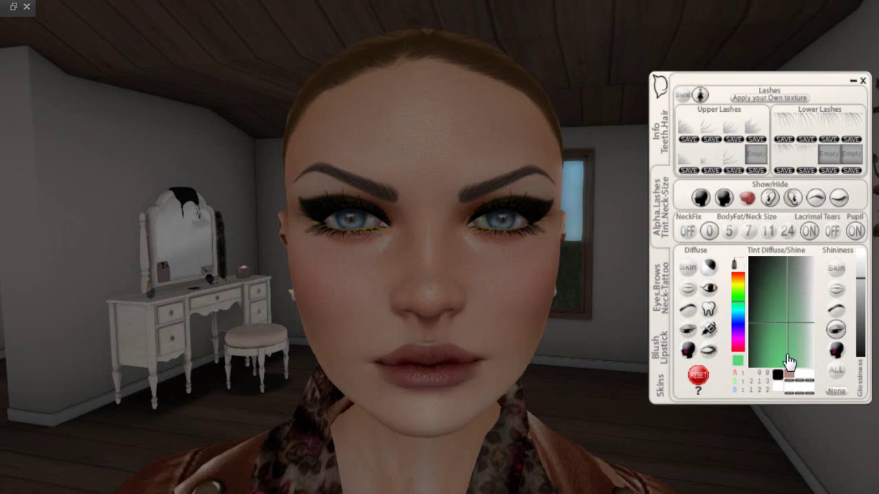
click(766, 318)
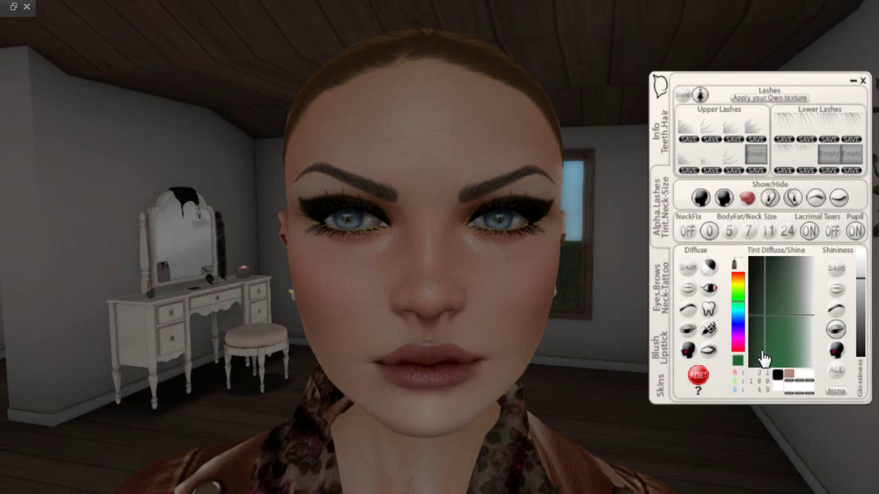
click(794, 351)
click(795, 284)
click(791, 337)
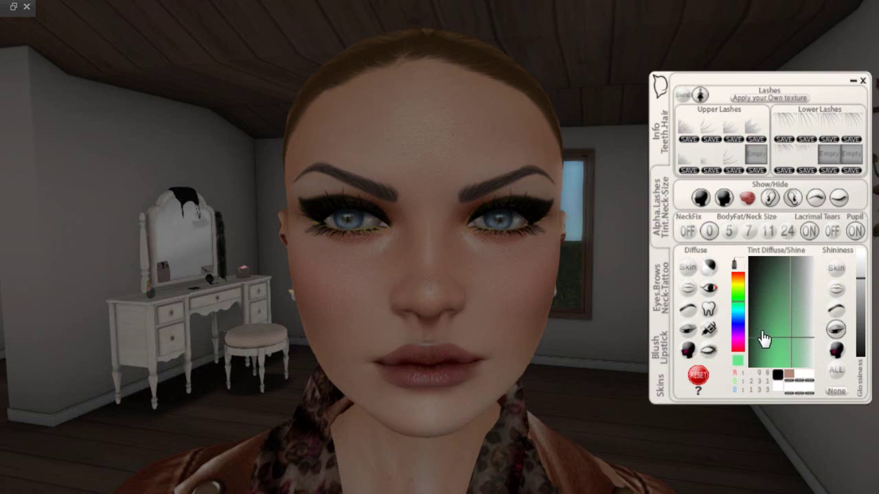
click(775, 330)
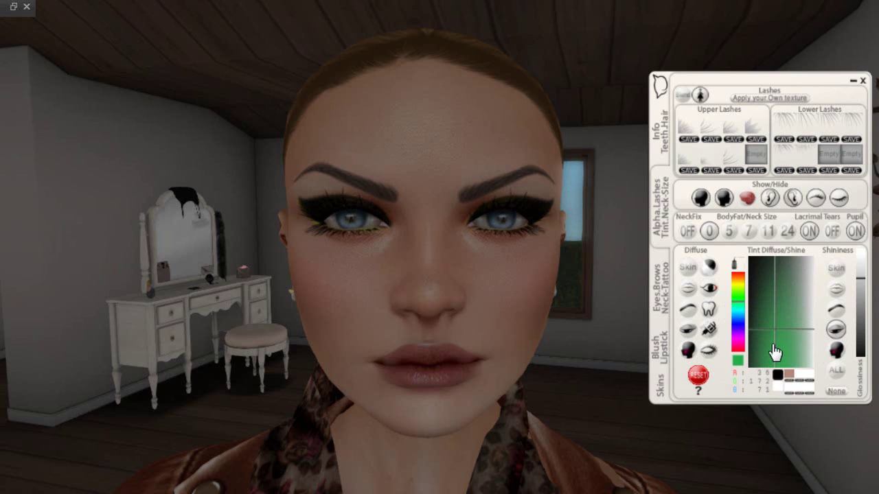
click(794, 287)
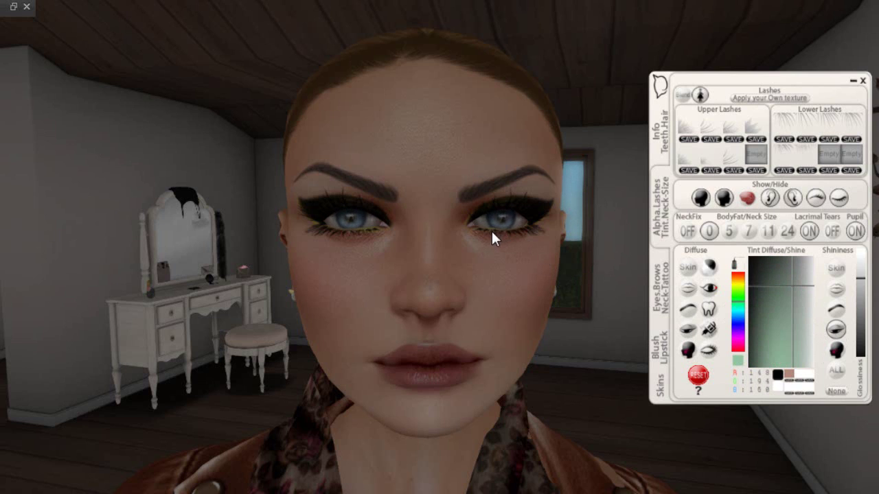
- Try the eye makeup's Glossiness at the lightest end of its scale
mouse_move(485, 238)
mouse_down()
mouse_move(539, 233)
mouse_move(472, 242)
mouse_up()
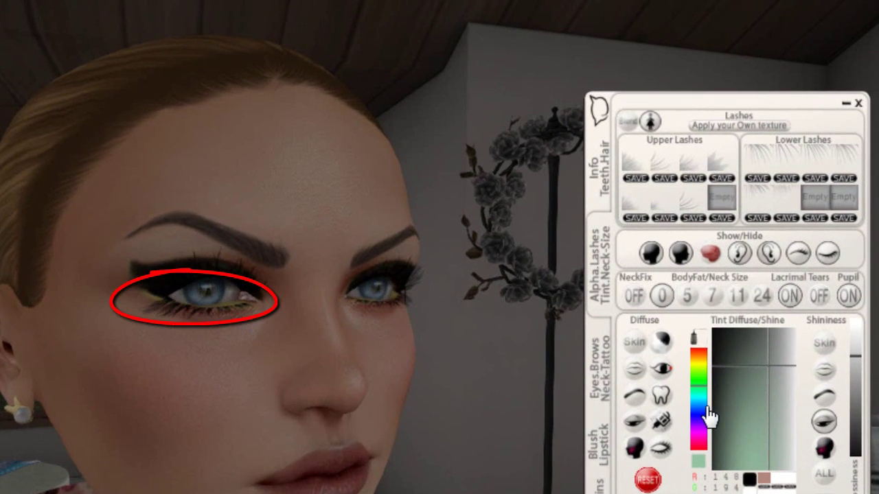
click(855, 364)
mouse_move(858, 371)
mouse_down()
mouse_move(857, 348)
mouse_move(857, 461)
mouse_move(858, 333)
mouse_up()
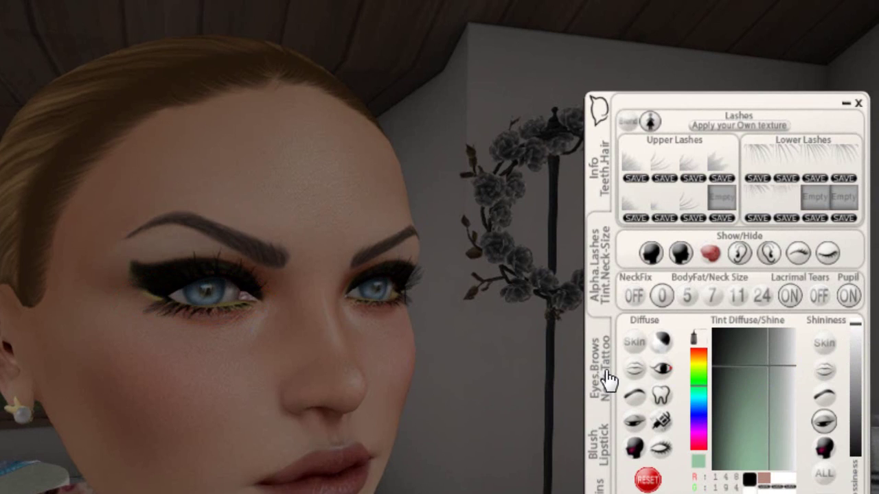
- Fade the thick black eyeliner with the Eyes Makeup blend, and return to the tint and shine settings
click(609, 379)
drag(860, 335, 862, 313)
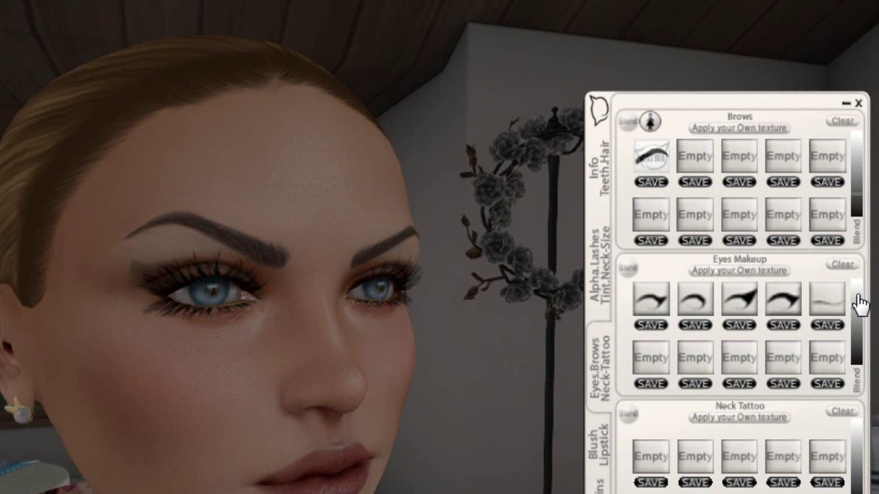
click(857, 290)
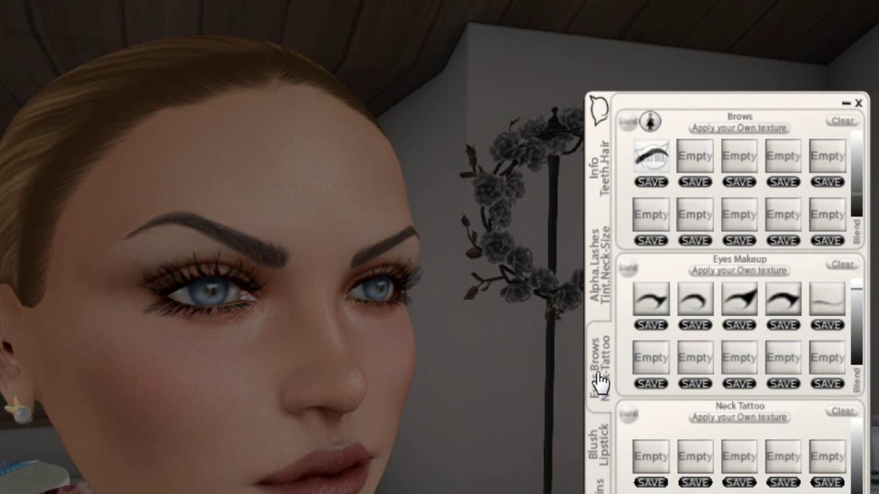
click(596, 445)
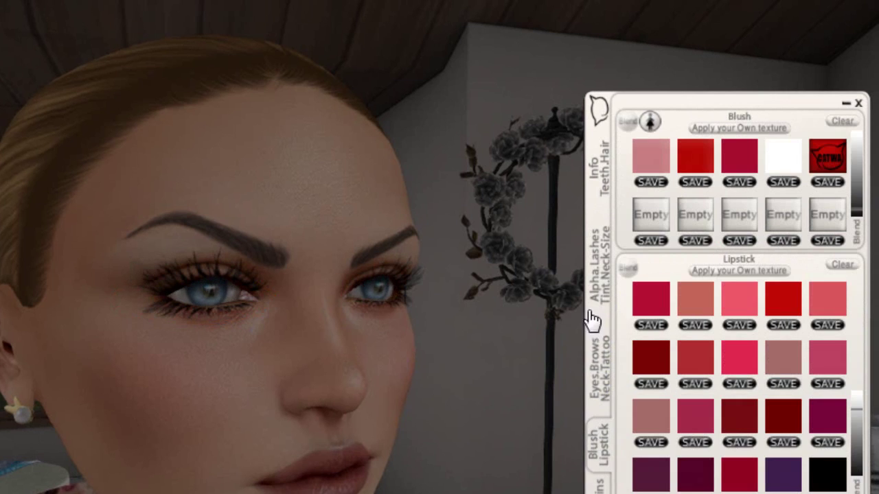
click(602, 285)
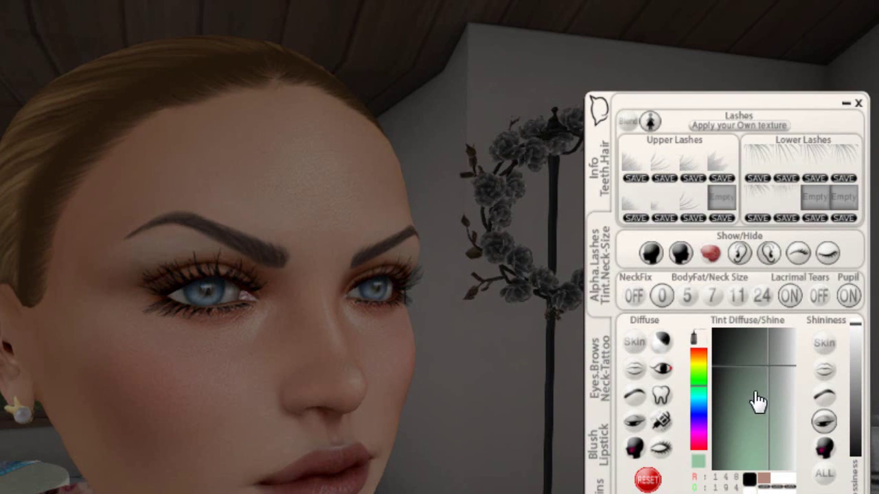
- Fine-tune the pale green eye makeup shine tint and set its Glossiness close to the dark end of the scale
click(725, 415)
click(768, 371)
click(858, 407)
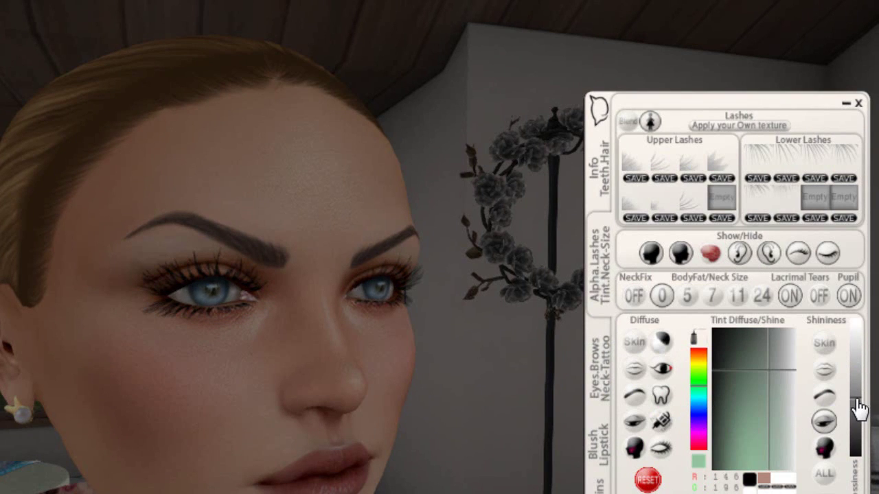
drag(860, 413, 860, 438)
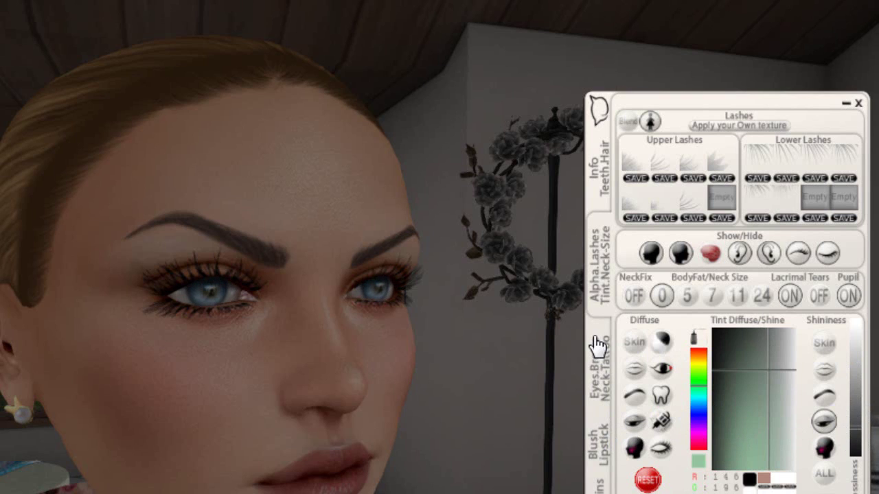
- Restore the Eyes Makeup blend to full strength and view the eyeliner from another angle
click(607, 374)
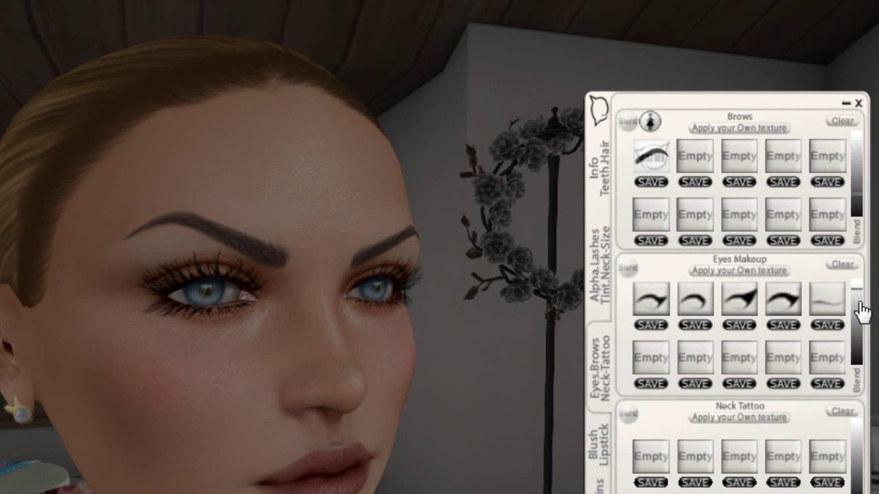
drag(858, 296, 858, 376)
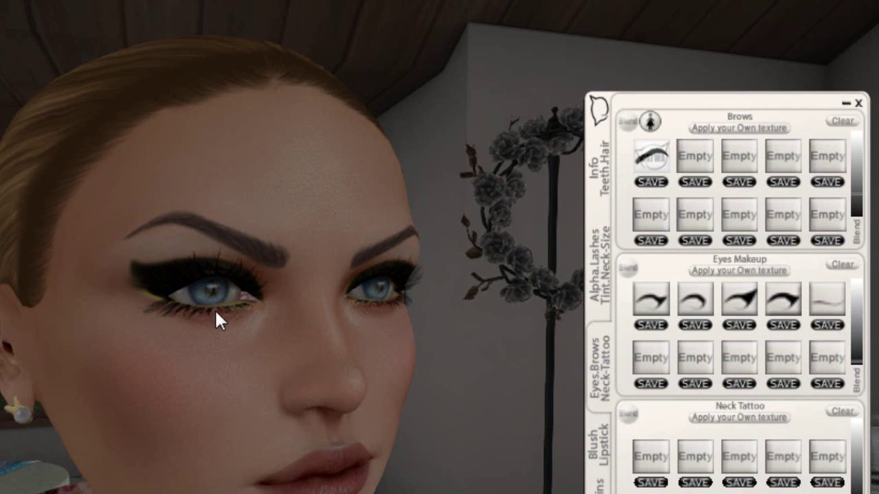
drag(263, 333, 357, 309)
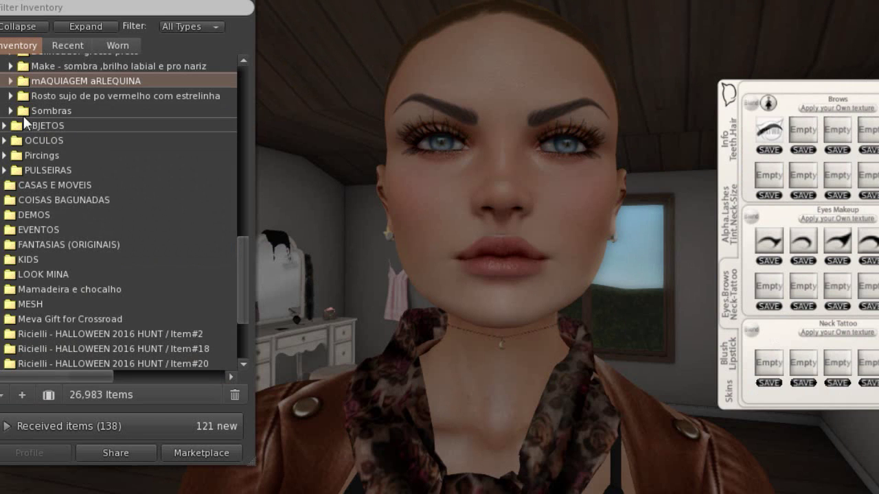
- Browse the Sombras inventory folder, checking the Sombra esfumaada, Sombra amarela and Sombra gliter subfolders
click(11, 111)
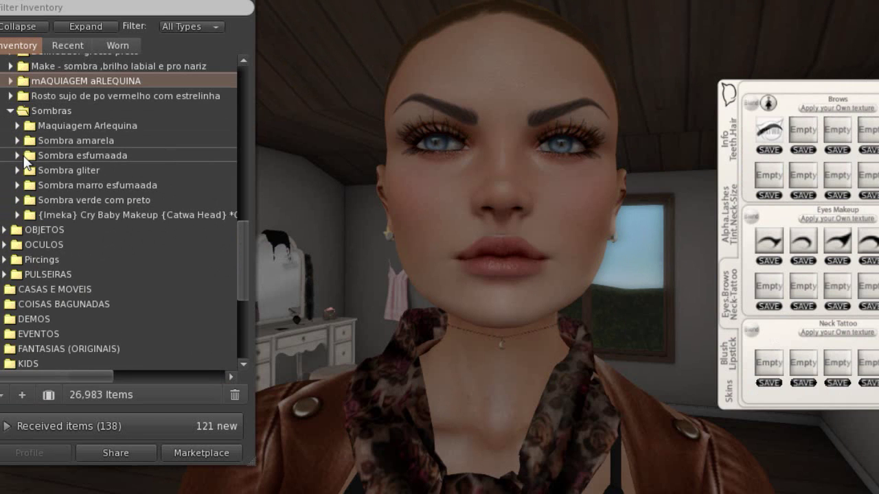
click(17, 156)
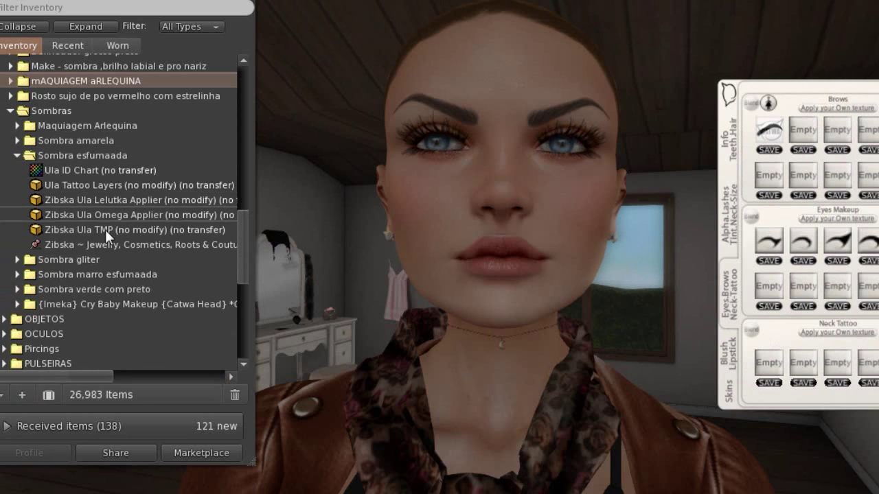
click(17, 156)
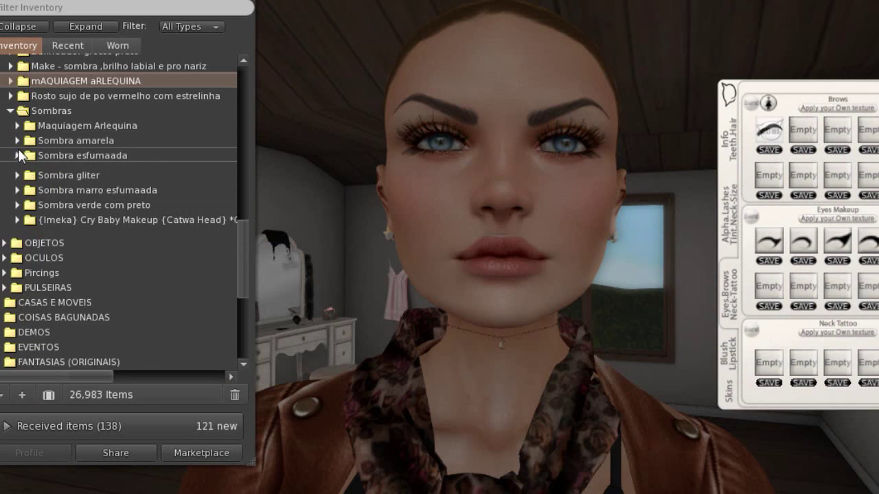
click(17, 140)
click(17, 140)
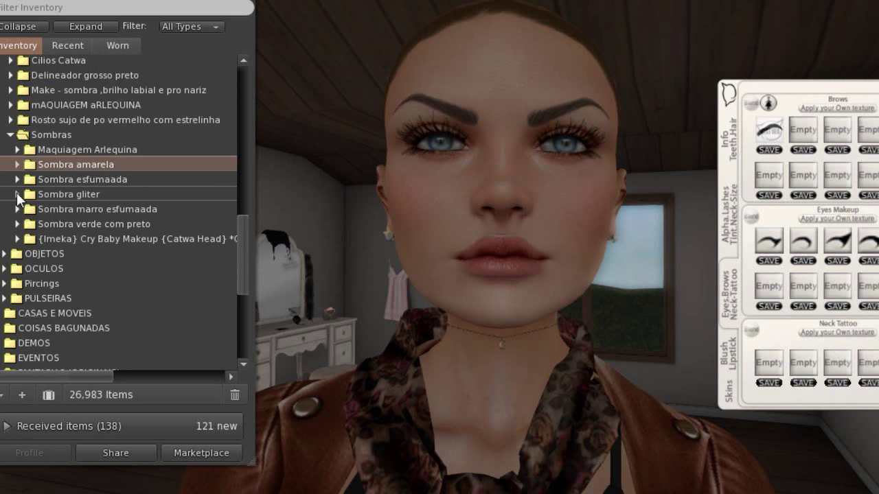
click(17, 194)
click(17, 194)
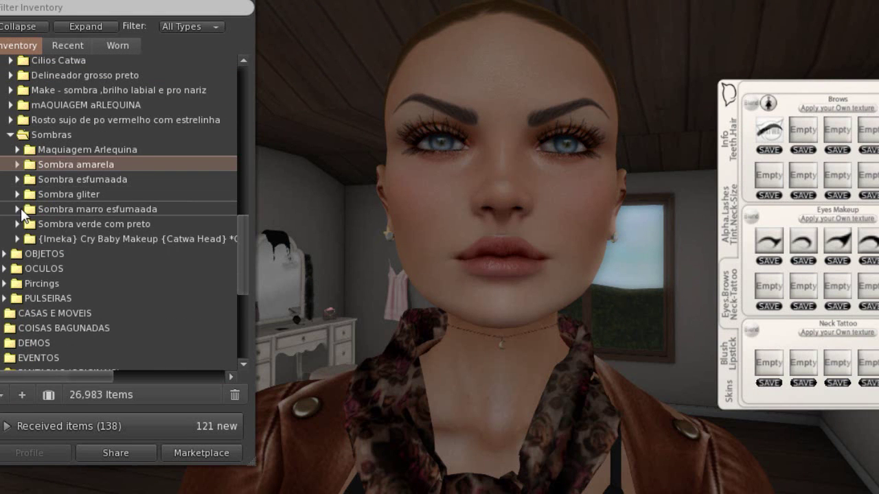
- Add the .ARISE. Val Eyeshadow / Color 2 CATWA HEAD applier from the Sombra marro esfumaada folder and apply its eyeshadow
click(17, 209)
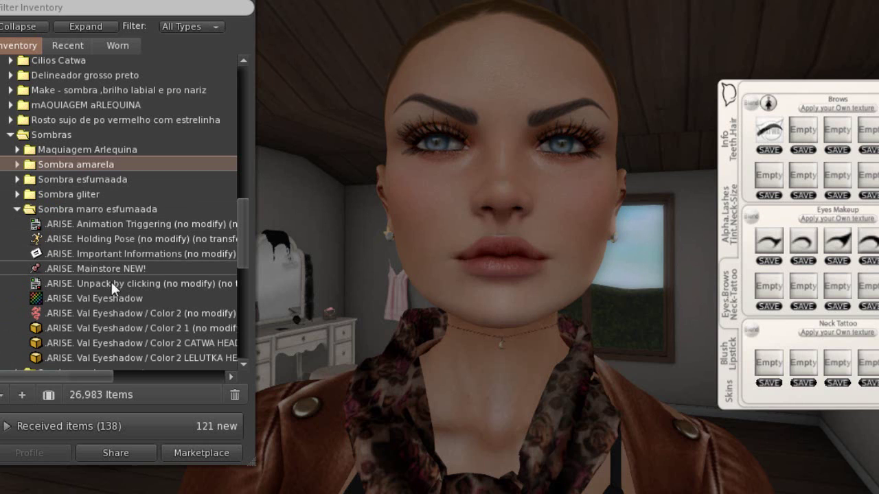
scroll(144, 318, down, 1)
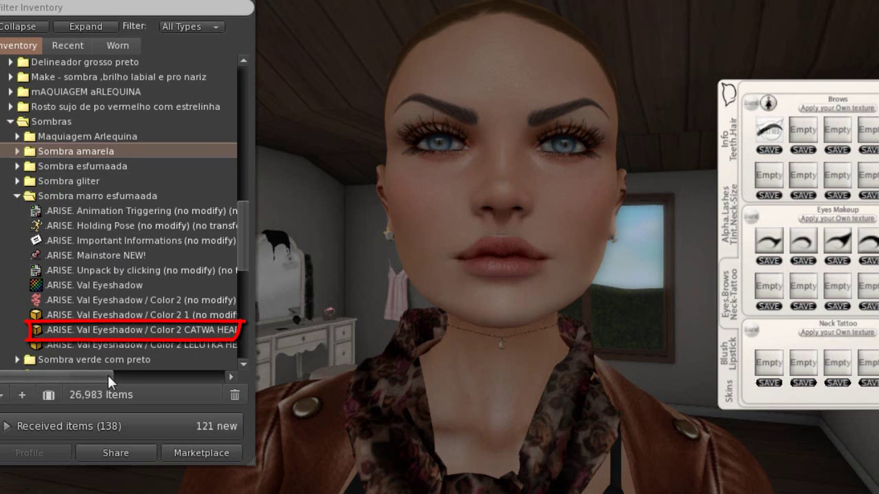
drag(106, 373, 117, 375)
scroll(145, 308, down, 3)
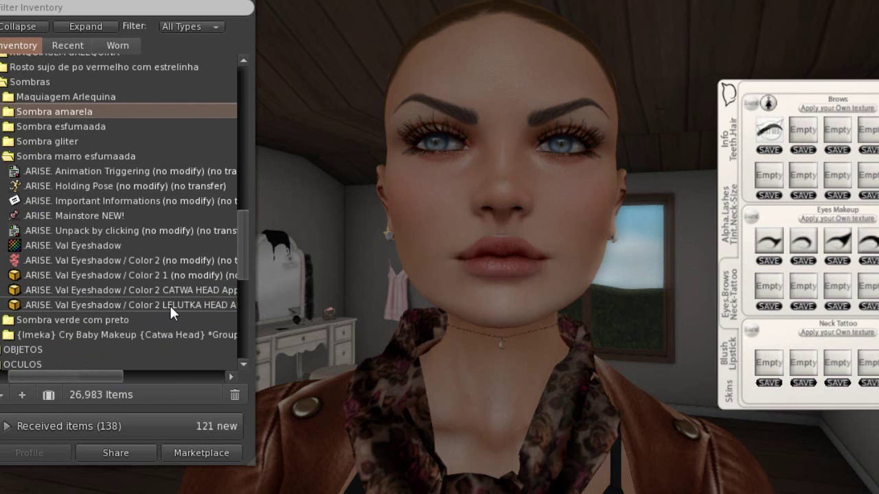
click(134, 290)
right_click(133, 289)
click(161, 246)
click(524, 325)
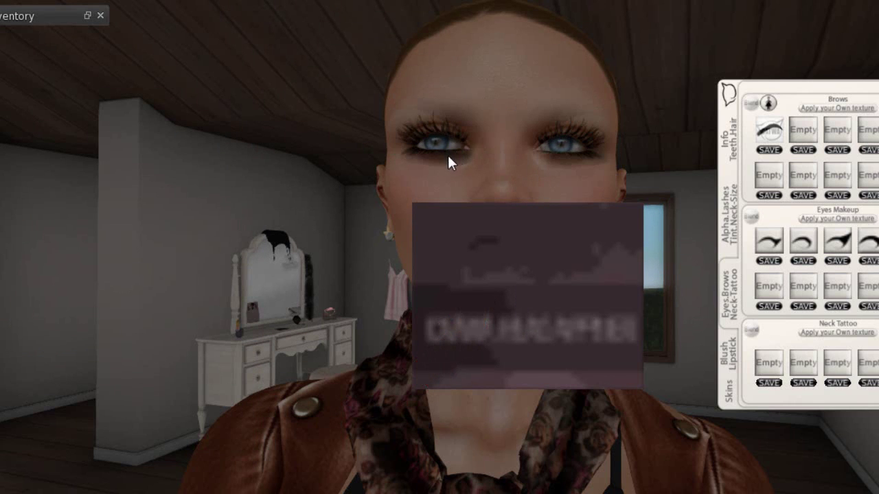
click(486, 332)
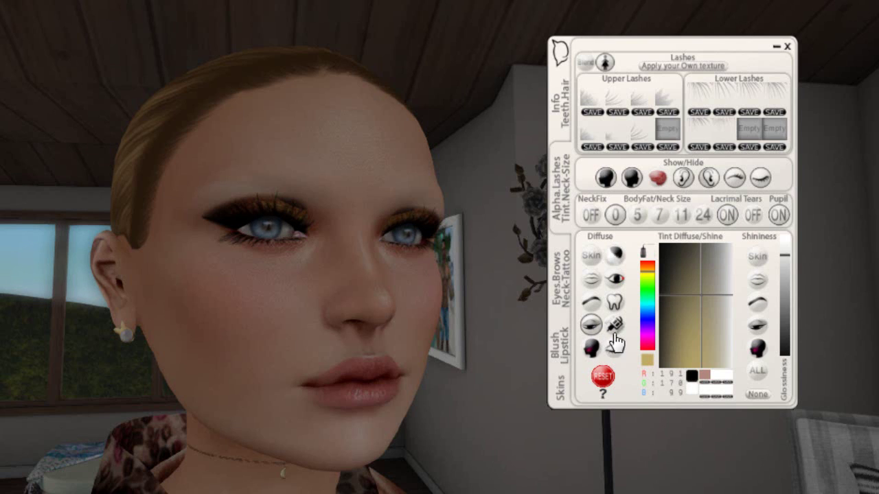
- Set the eye makeup's diffuse tint to near-white (R 255, G 252, B 241) and view the face from the front
click(591, 279)
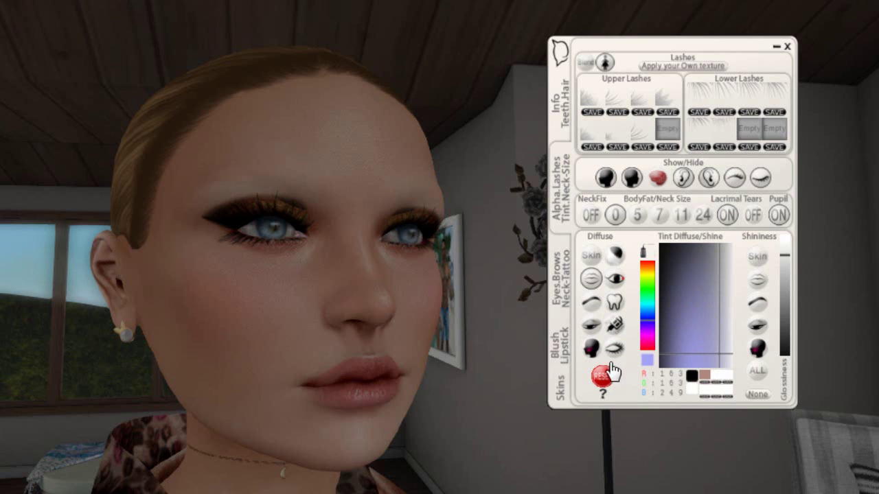
click(590, 326)
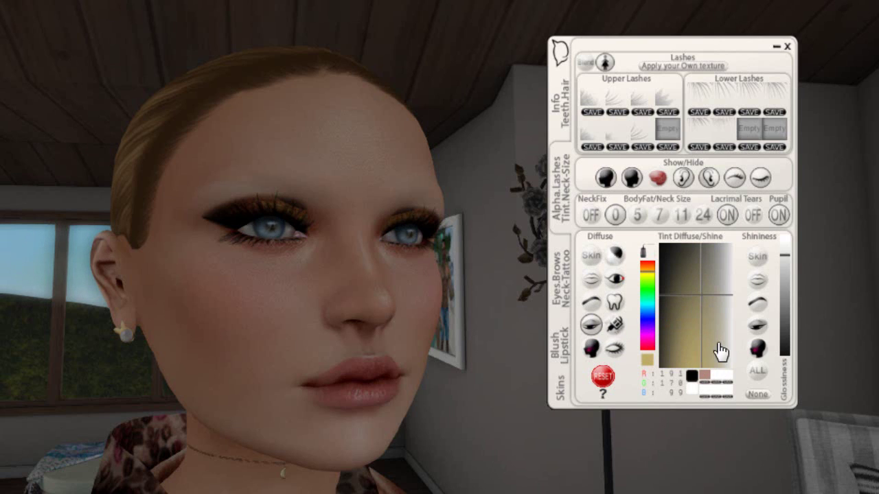
click(729, 371)
click(727, 374)
click(736, 377)
click(727, 374)
click(725, 369)
alt+drag(310, 224, 151, 224)
alt+drag(400, 226, 467, 225)
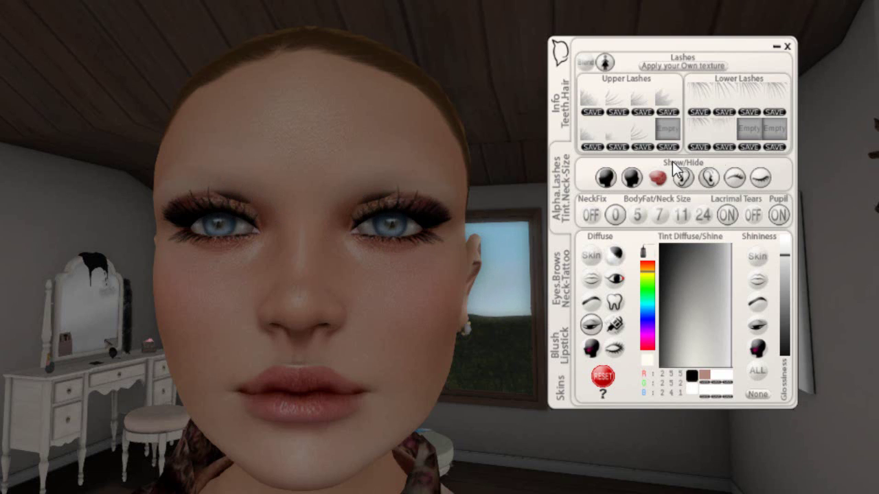
- Collapse the brown eyeshadow folder and open the Sobrancelha castanha claro folder under CABECA MESH CATWA in the inventory
click(561, 278)
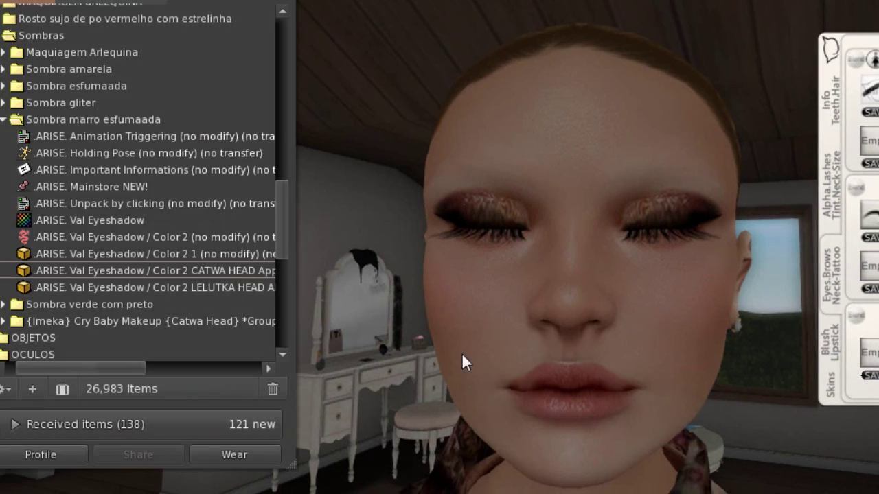
click(4, 120)
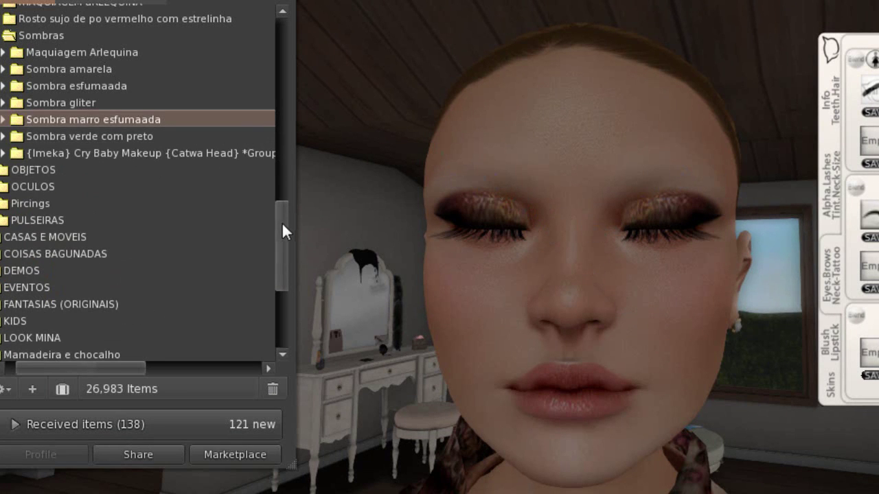
drag(281, 224, 282, 230)
scroll(282, 232, down, 2)
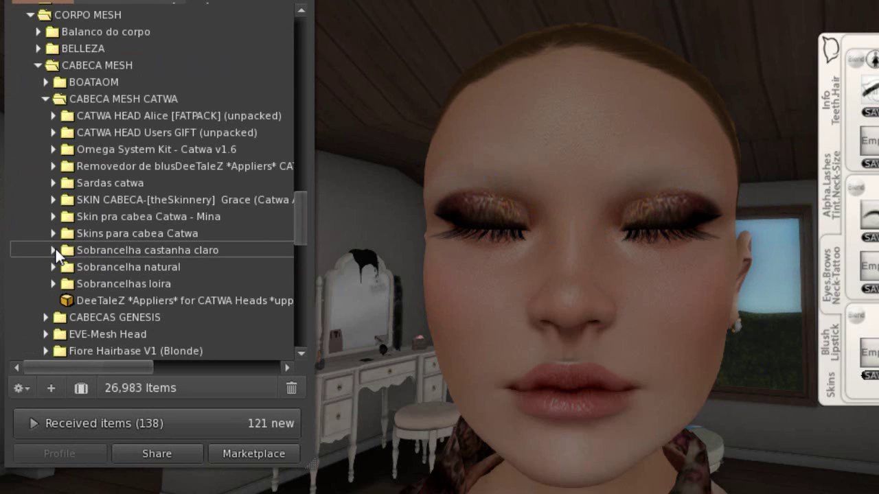
click(55, 251)
scroll(138, 301, down, 3)
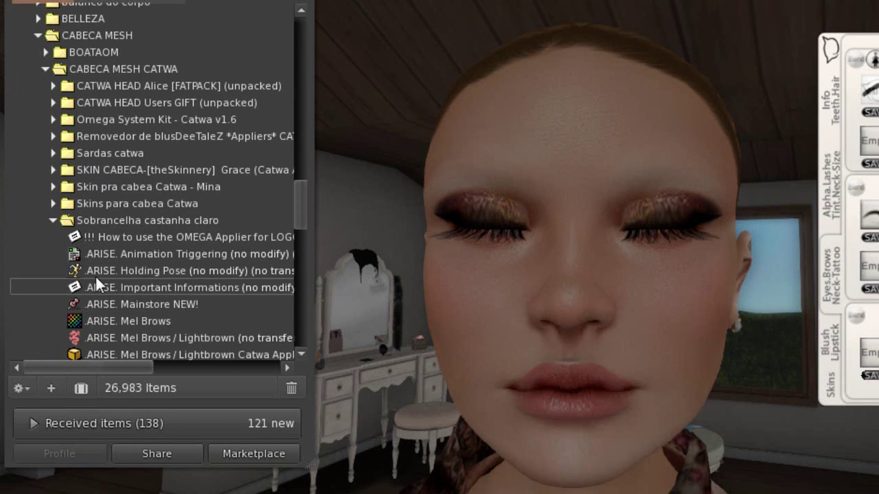
scroll(101, 260, down, 3)
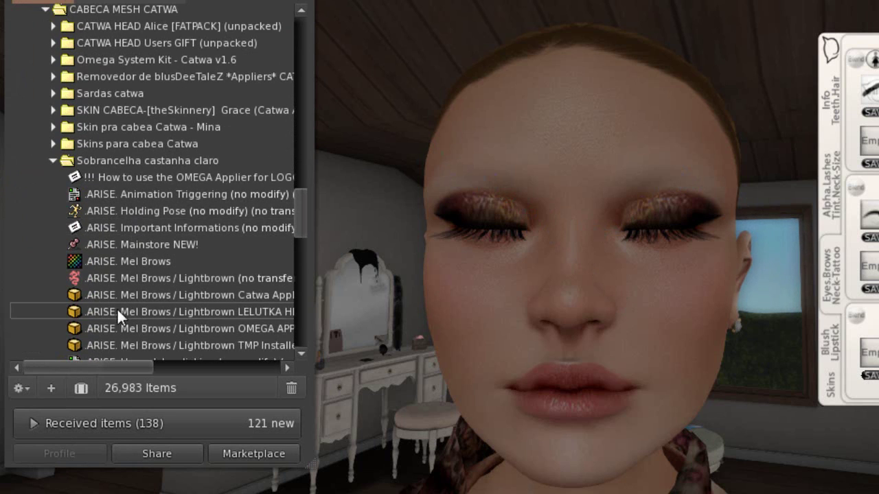
scroll(109, 261, down, 1)
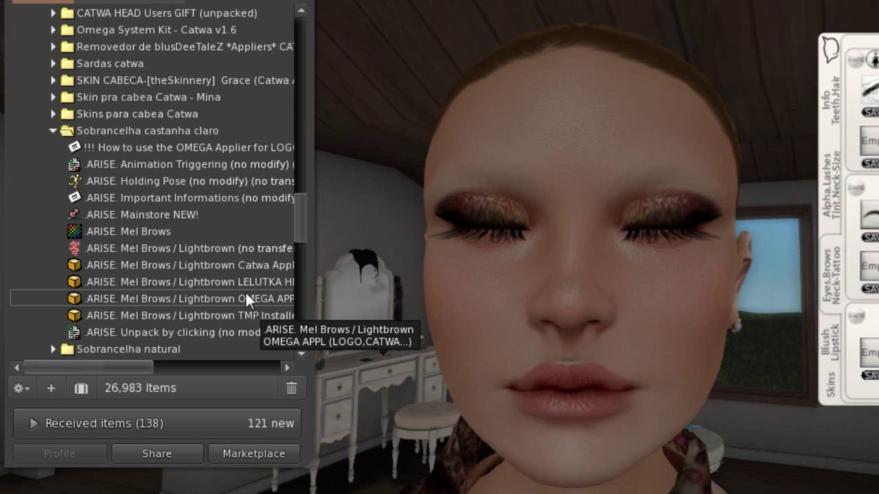
- Add the .ARISE. Mel Brows / Lightbrown Catwa applier, apply its eyebrows and detach the applier HUD
right_click(219, 263)
click(245, 215)
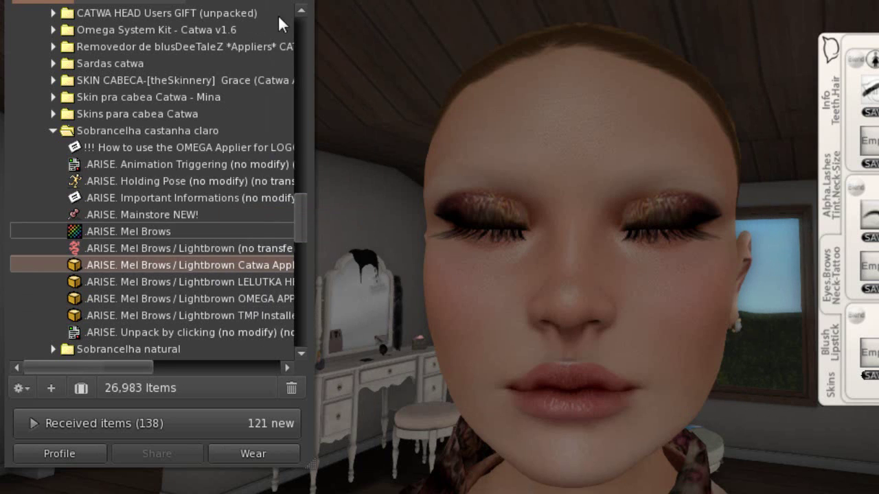
key(ctrl+i)
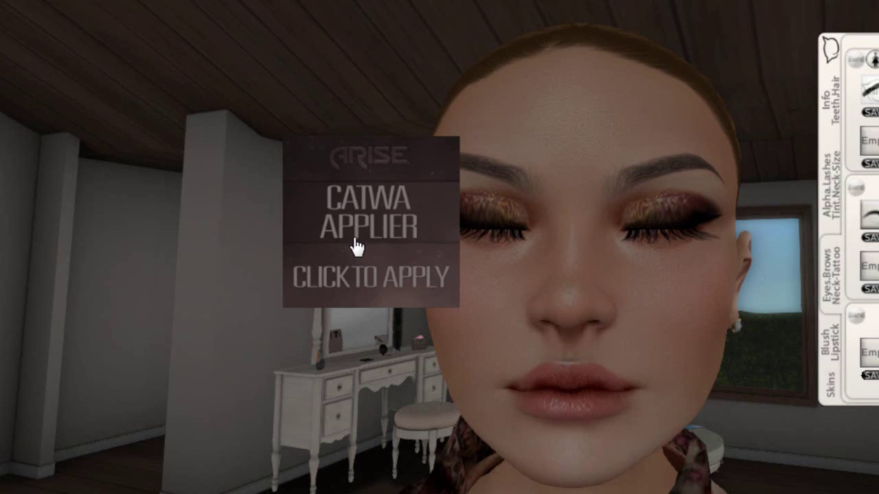
right_click(362, 236)
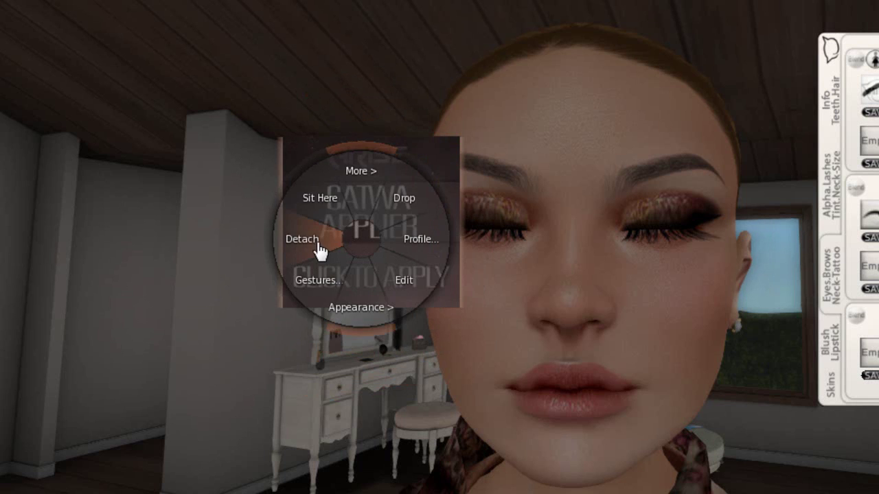
click(320, 251)
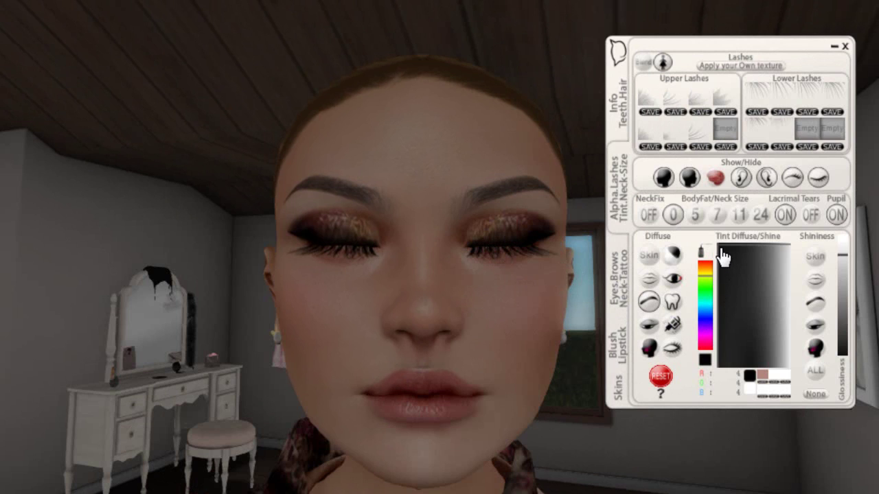
- Lighten the eyebrows by setting their diffuse tint to near-white
click(749, 321)
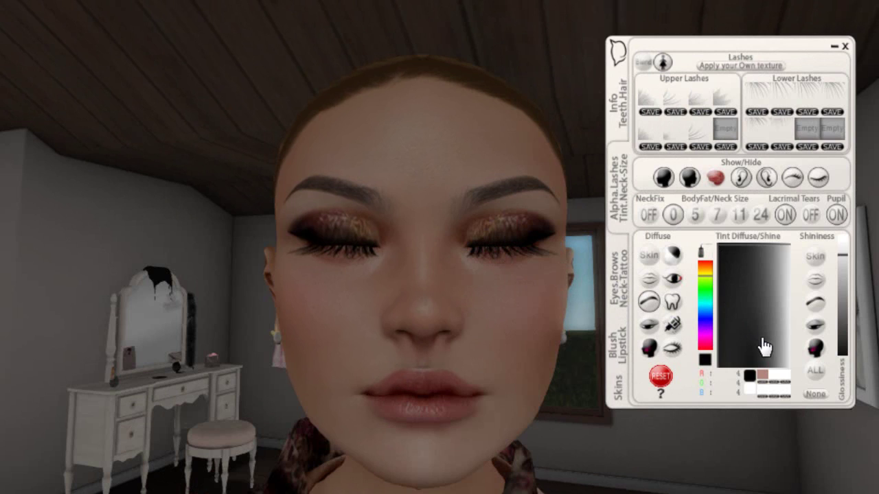
click(791, 371)
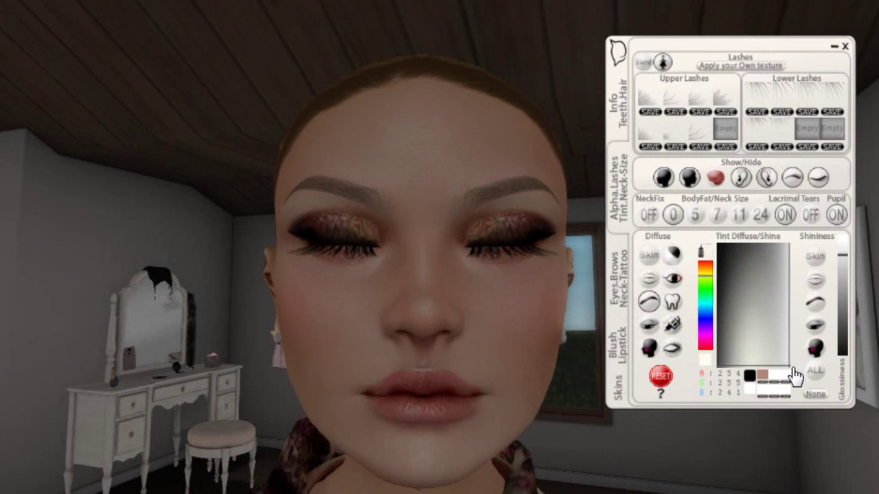
click(789, 363)
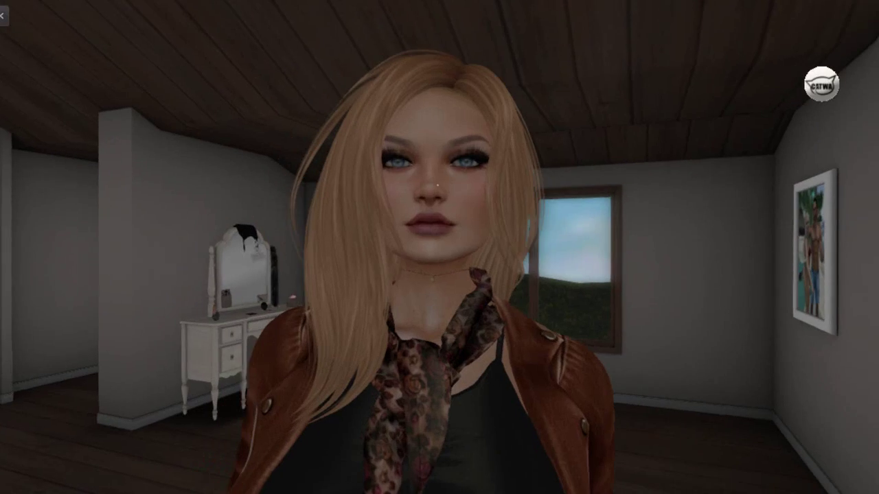
- Examine the finished makeup with hair from several distances and angles, and reopen the Catwa HUD to look through its brow, eye makeup, blush and lipstick options
drag(440, 231, 577, 298)
drag(435, 339, 330, 419)
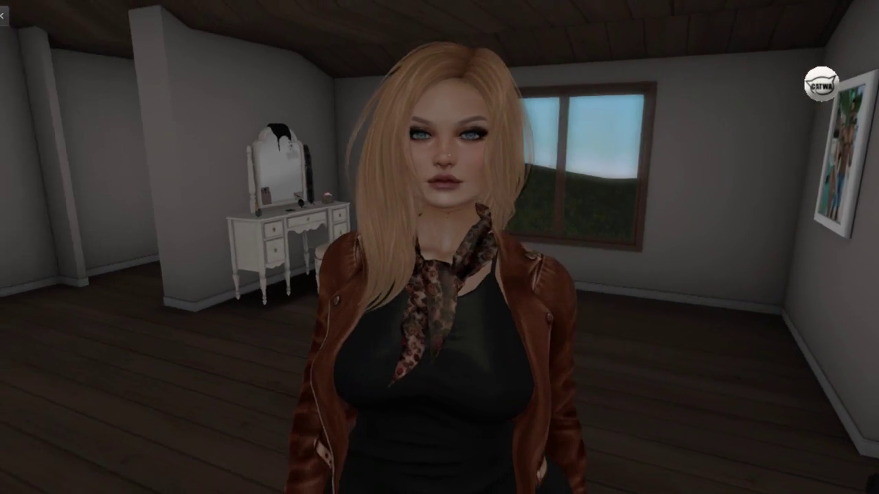
drag(440, 138, 440, 55)
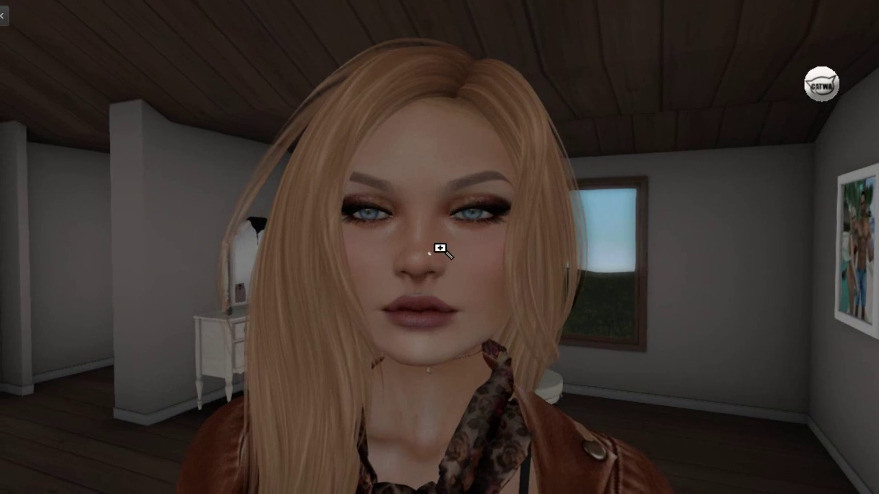
click(824, 89)
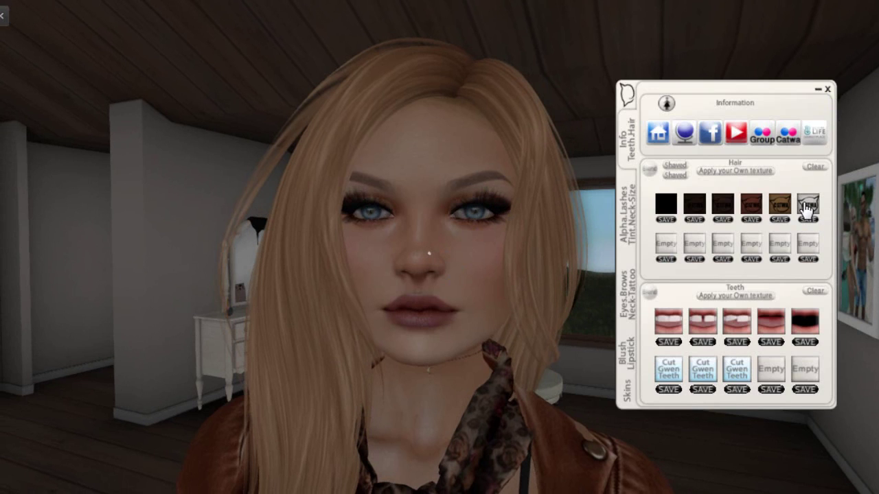
click(626, 310)
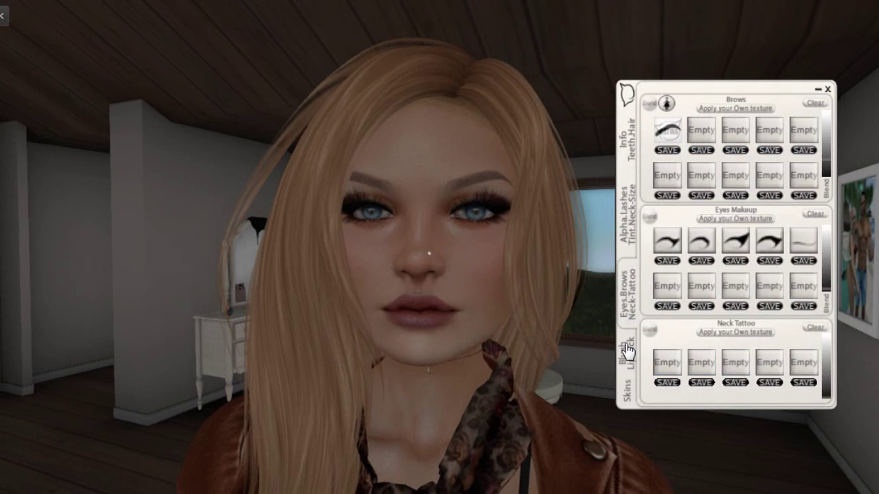
click(627, 351)
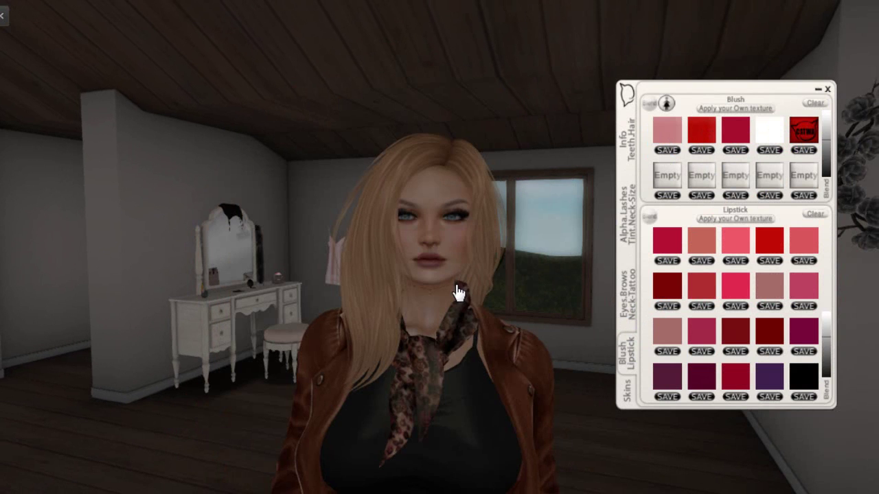
drag(453, 376, 508, 405)
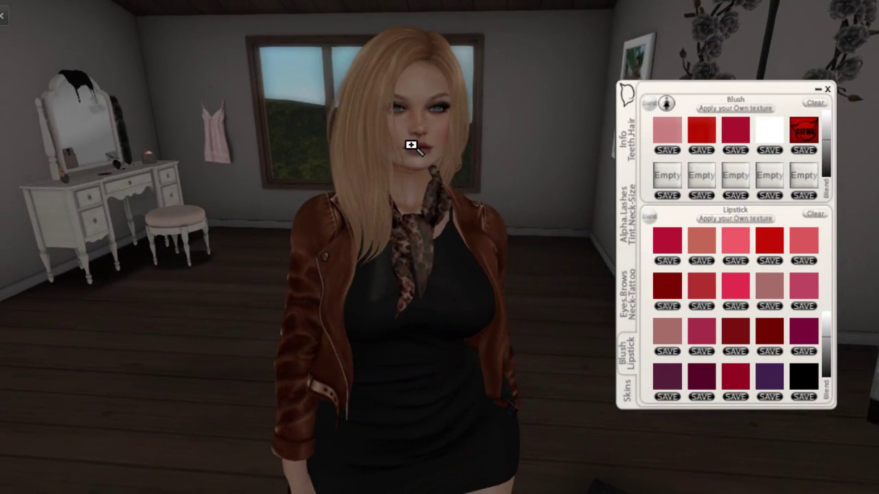
drag(410, 145, 371, 62)
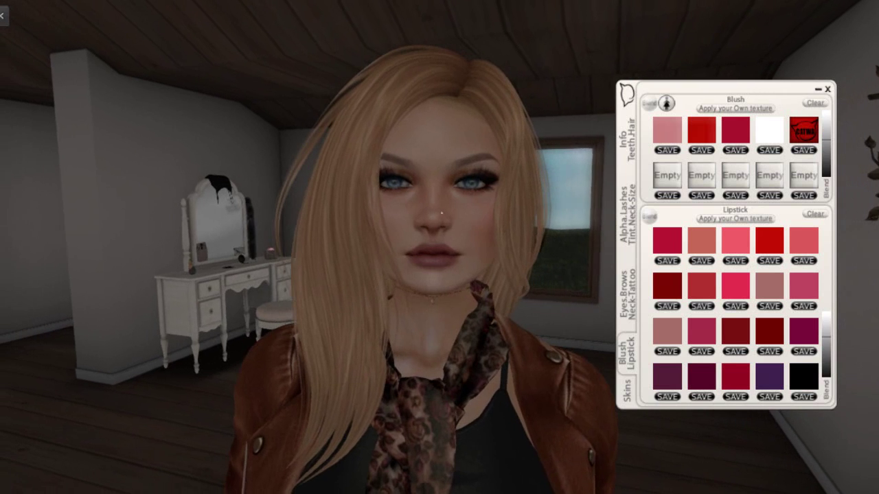